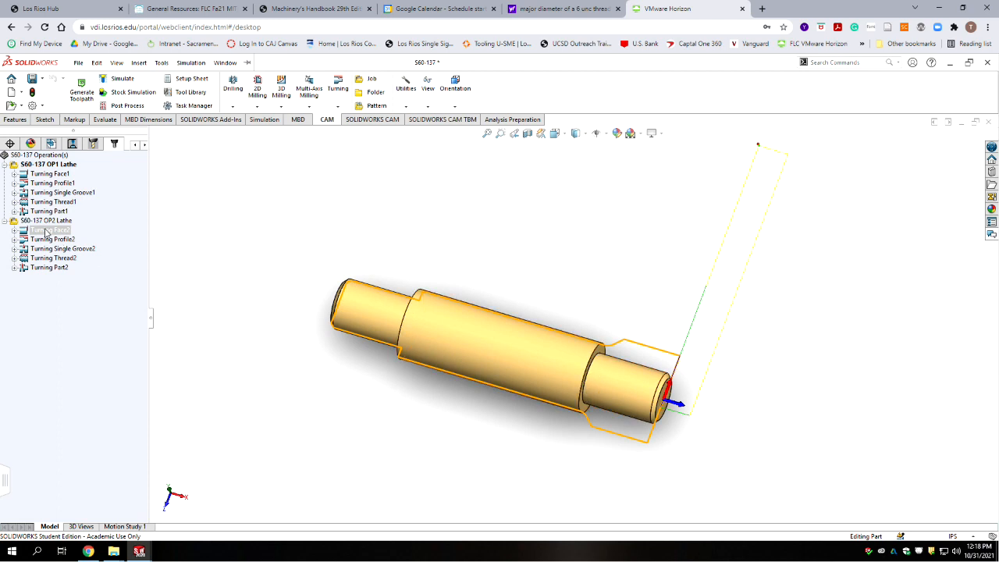
- Edit Turning Profile2's confinement, replacing the far-end edge with the front end edge next to the coordinate origin
left_click(50, 239)
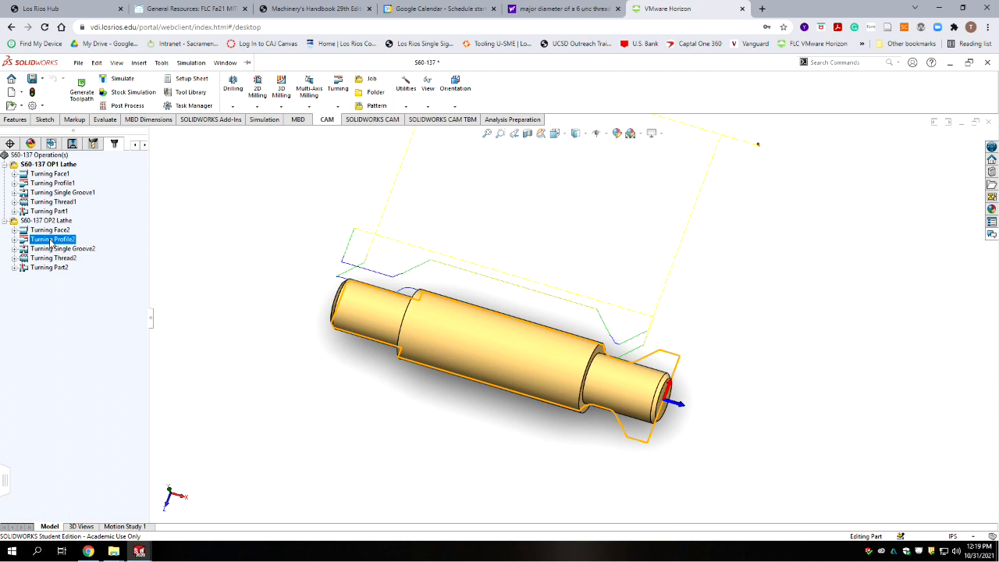
right_click(51, 242)
left_click(70, 225)
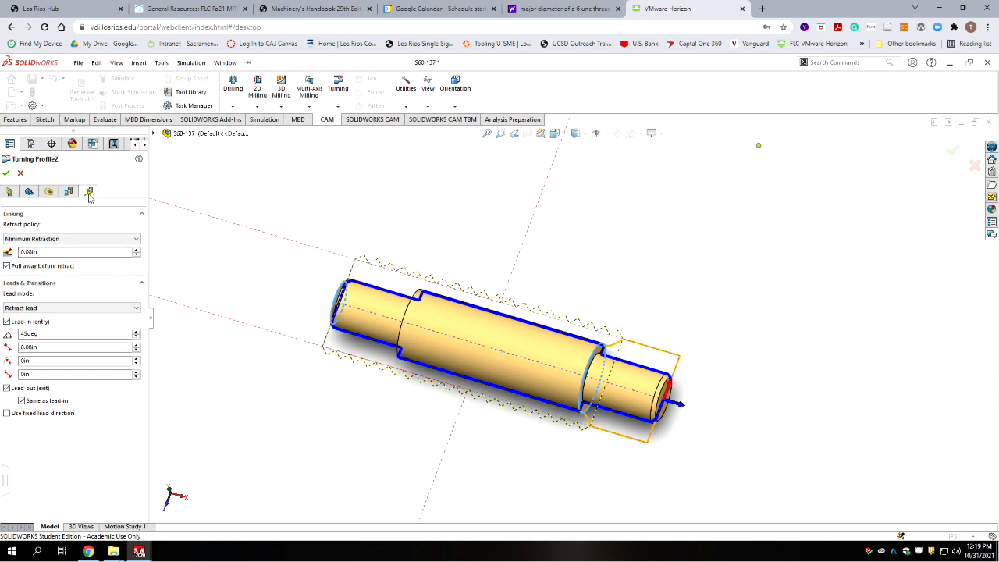
left_click(28, 193)
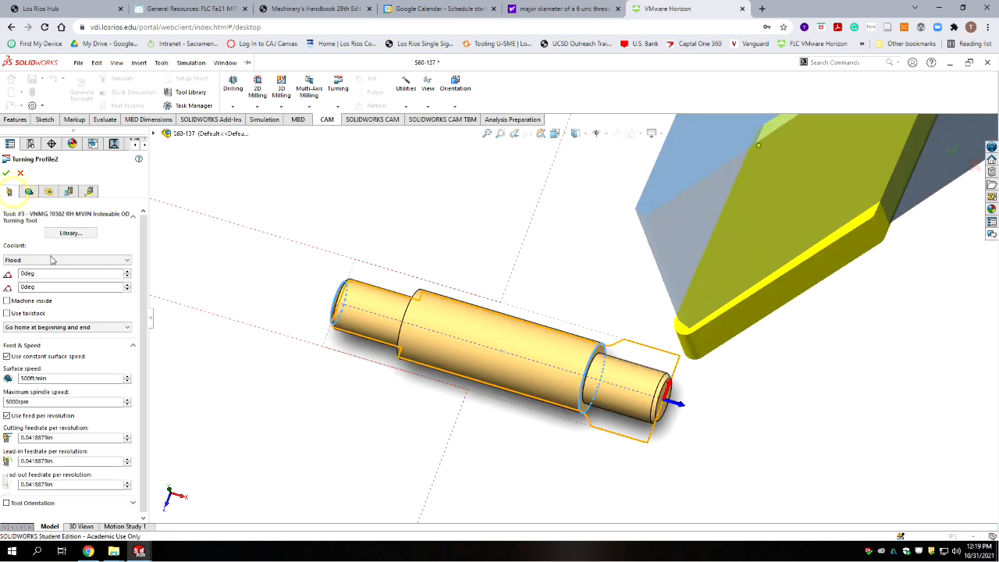
left_click(29, 192)
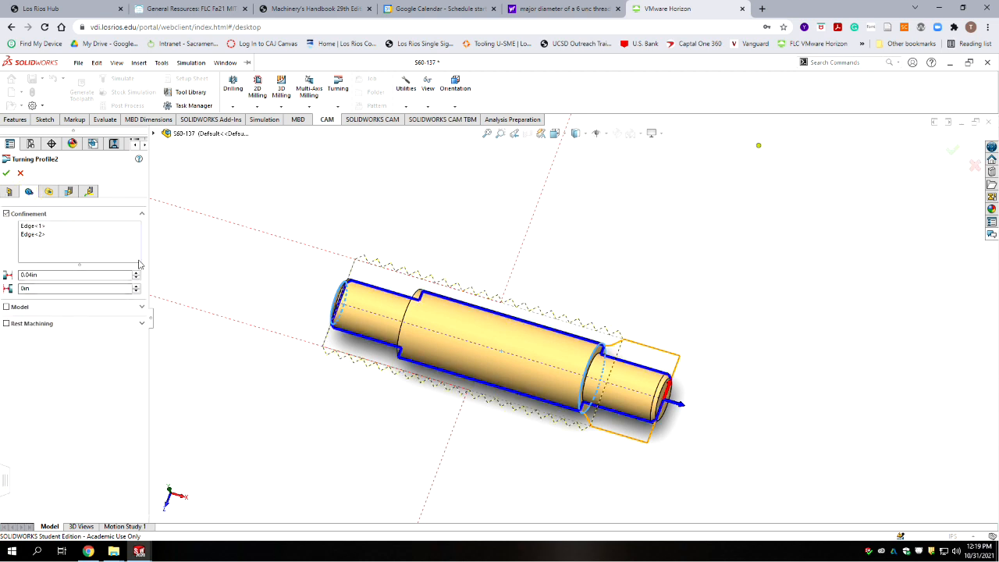
left_click(36, 235)
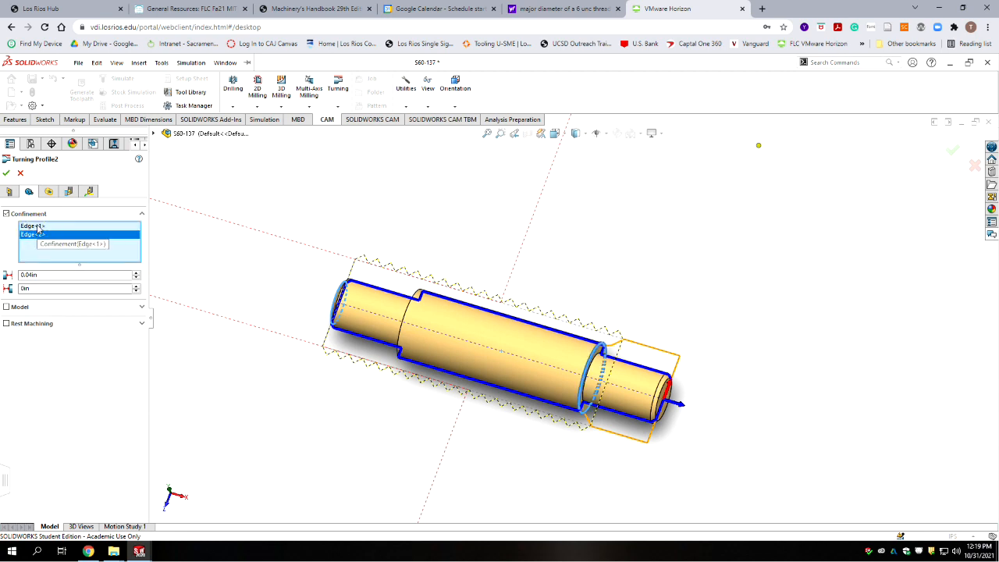
left_click(37, 226)
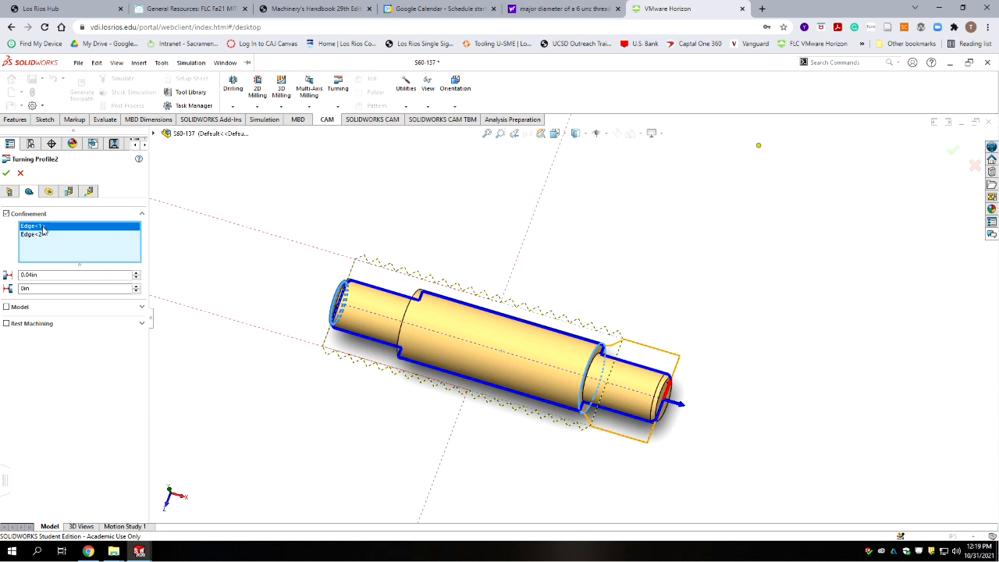
key("Delete")
left_click(56, 244)
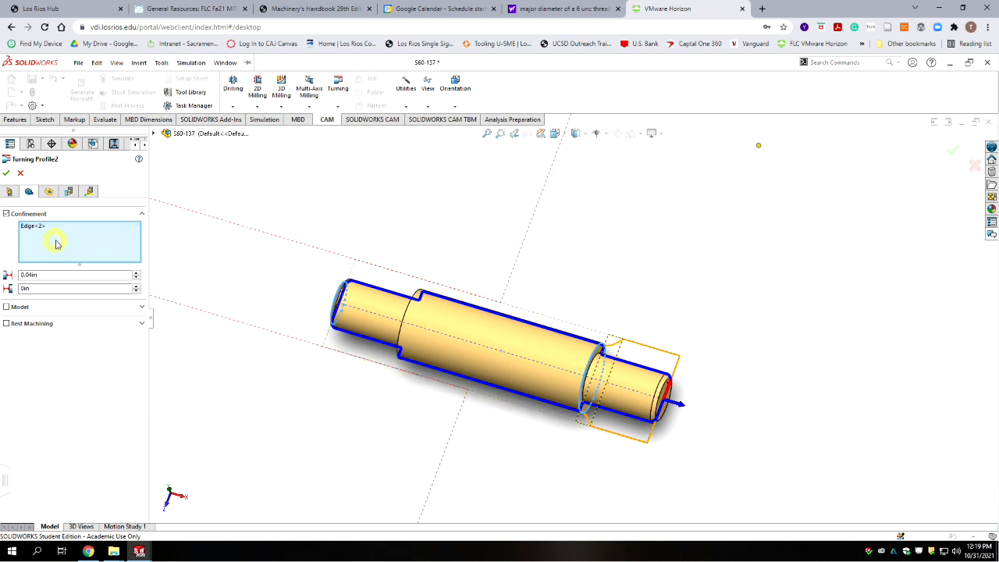
left_click(668, 389)
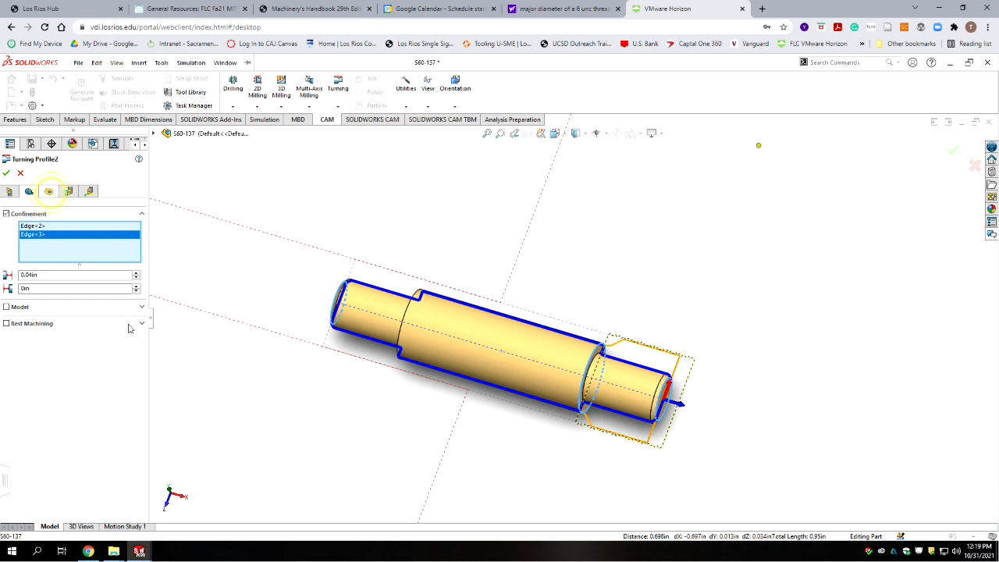
- Set the compensation type of Turning Profile2's finishing passes to Wear and accept the operation's settings
left_click(49, 191)
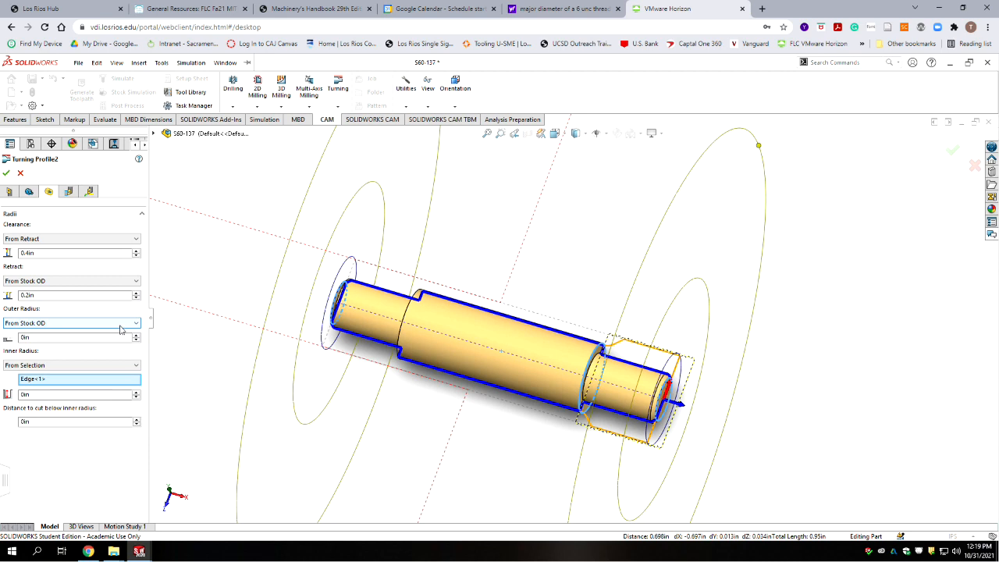
left_click(68, 192)
left_click(45, 362)
left_click(23, 381)
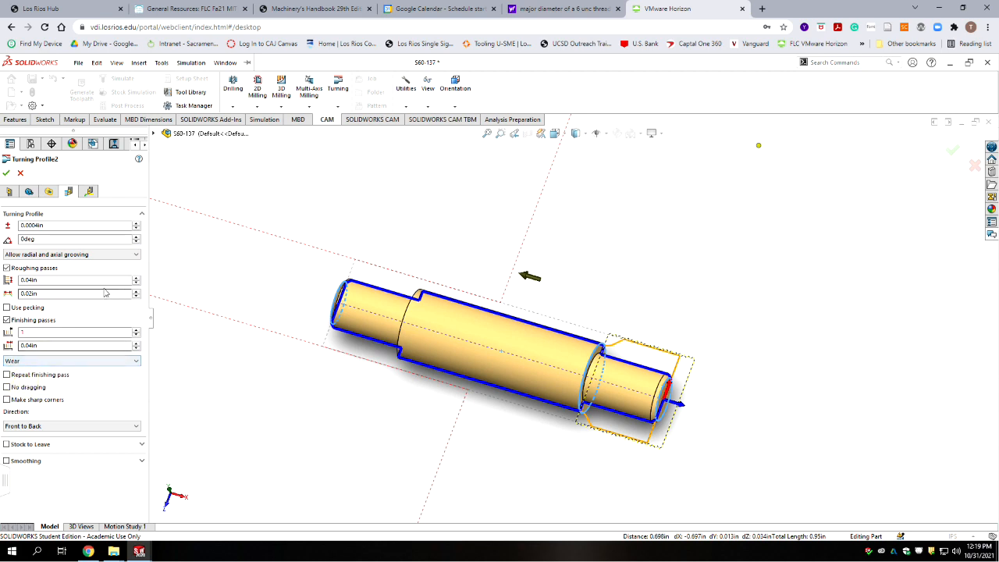
left_click(88, 191)
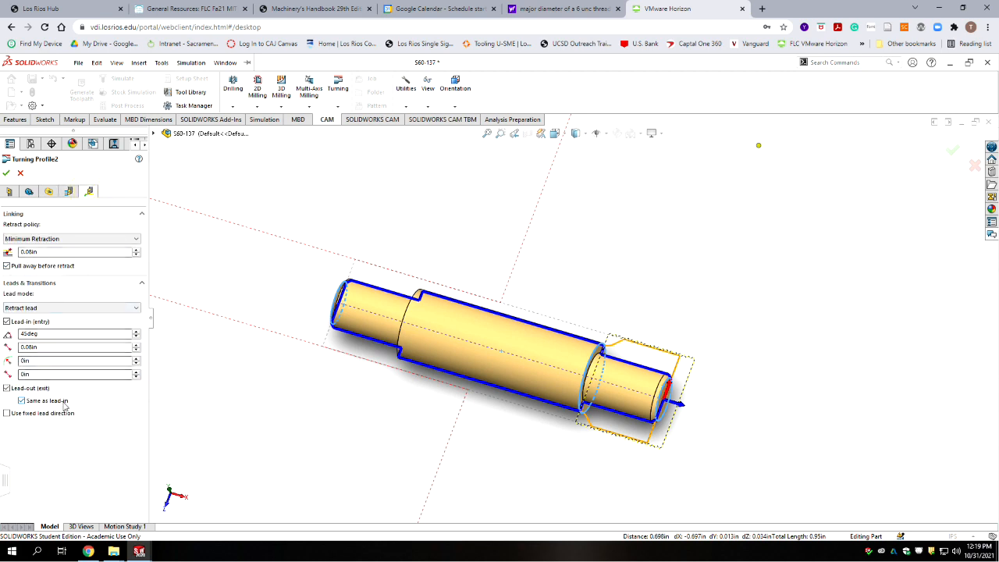
left_click(6, 174)
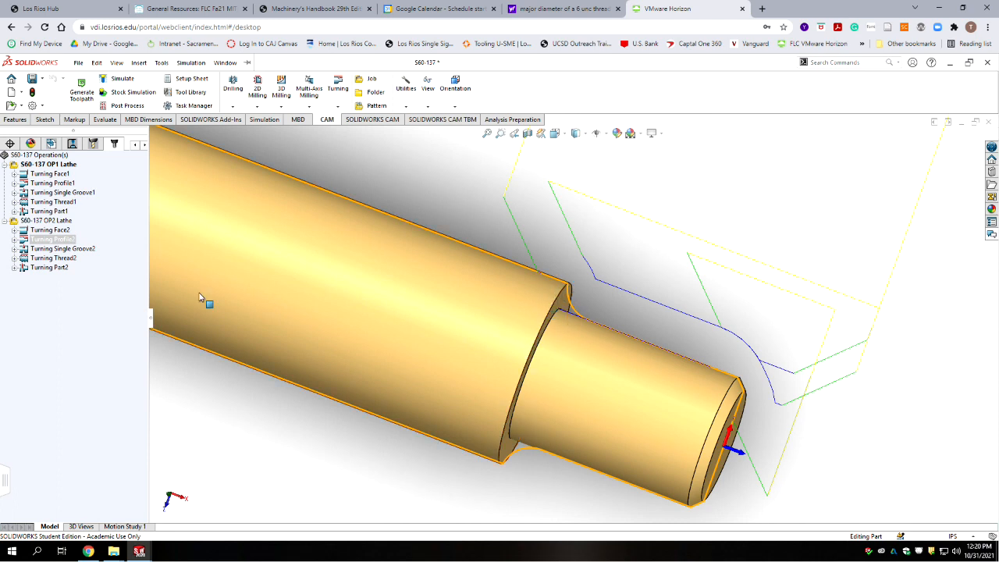
- Edit Turning Single Groove2 and select the circular edge where the front shaft end meets the shoulder as its groove
left_click(50, 248)
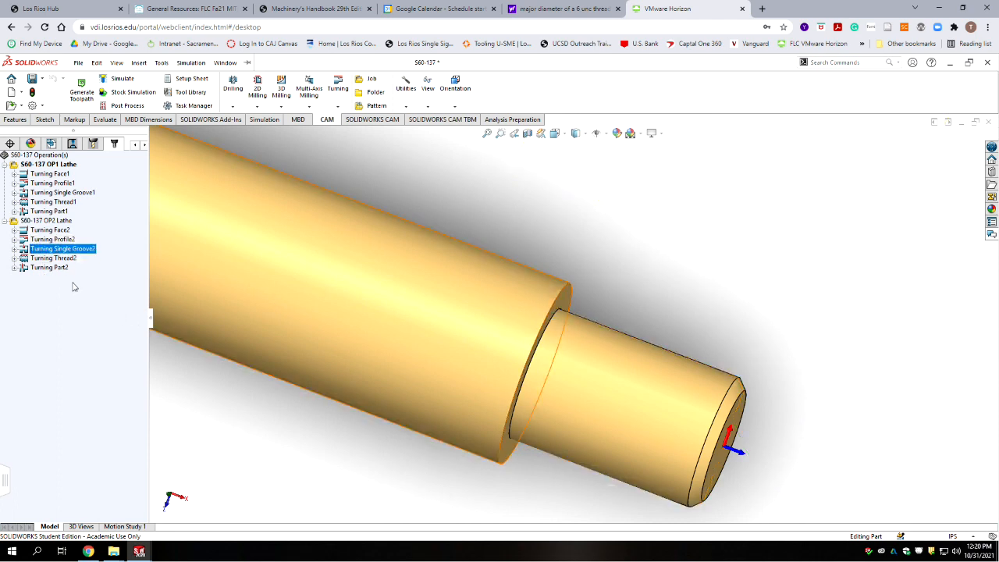
right_click(47, 250)
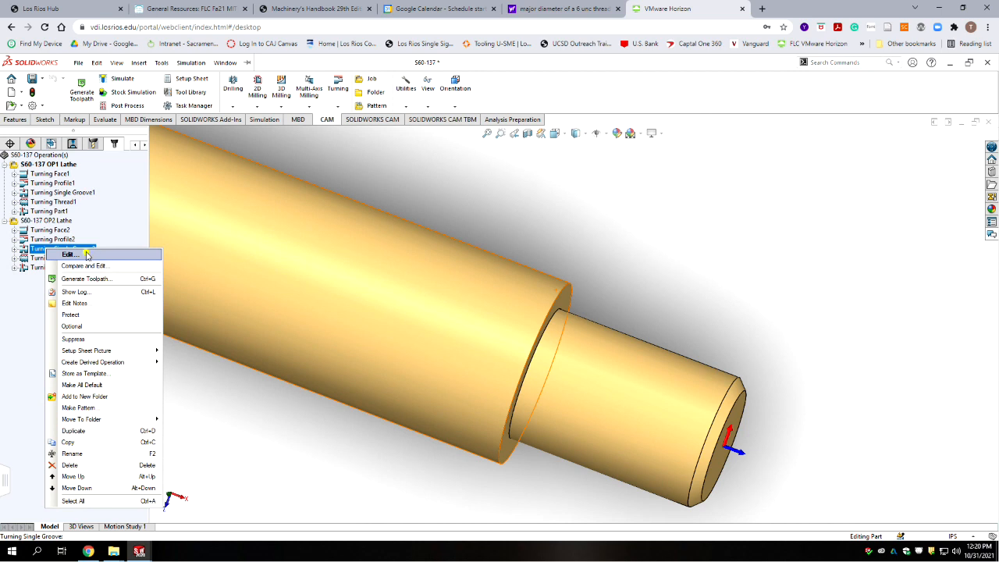
left_click(86, 255)
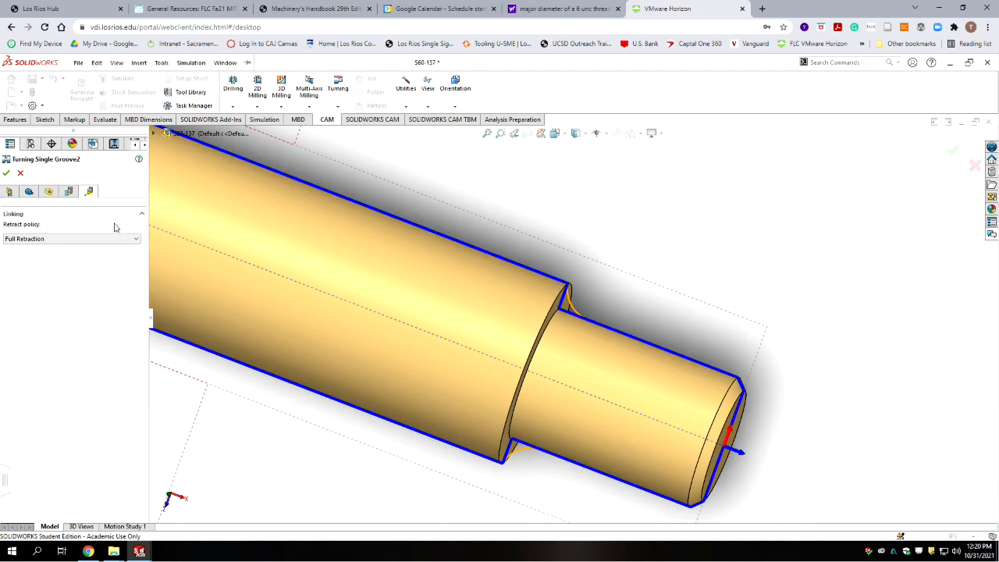
left_click(10, 192)
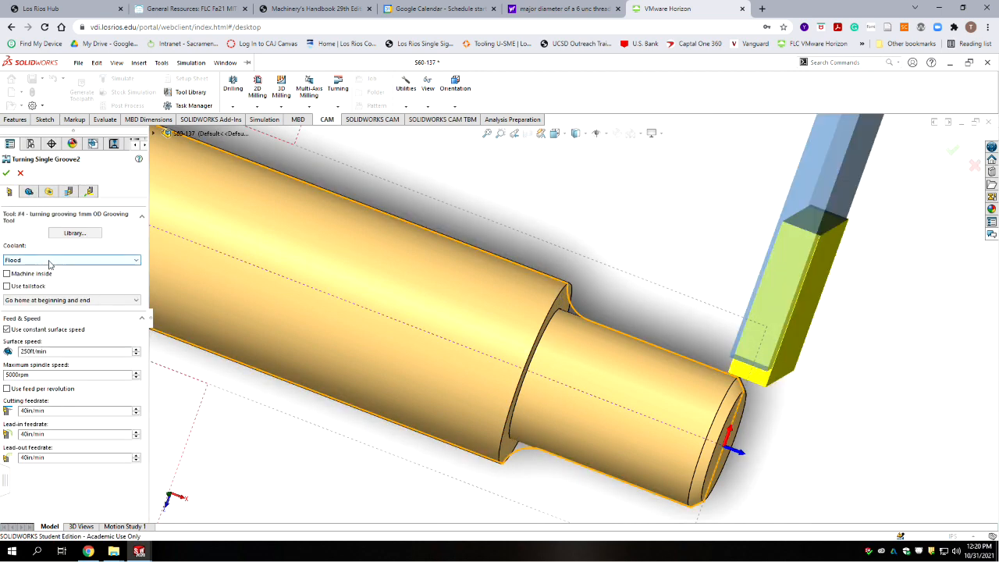
left_click(29, 191)
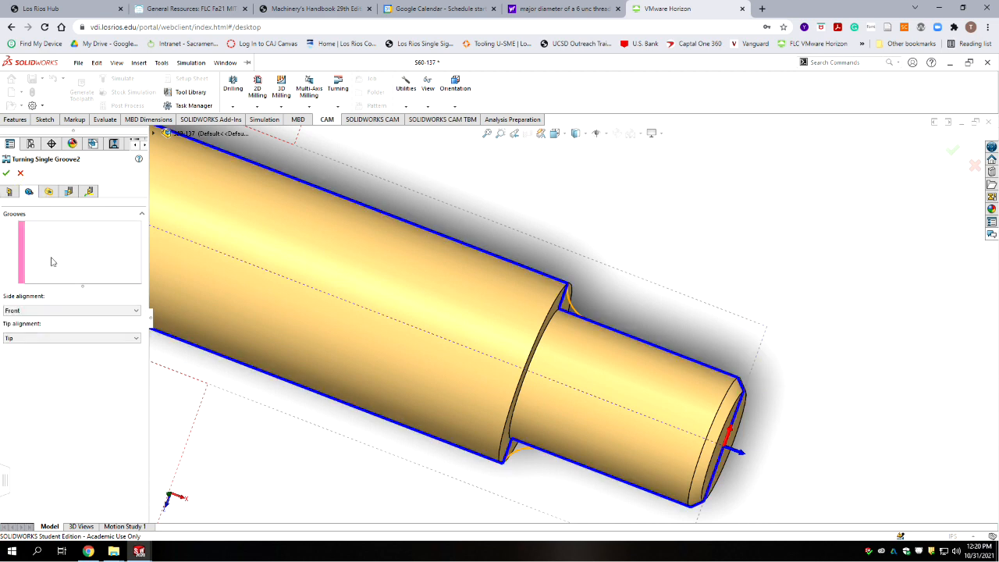
left_click(96, 251)
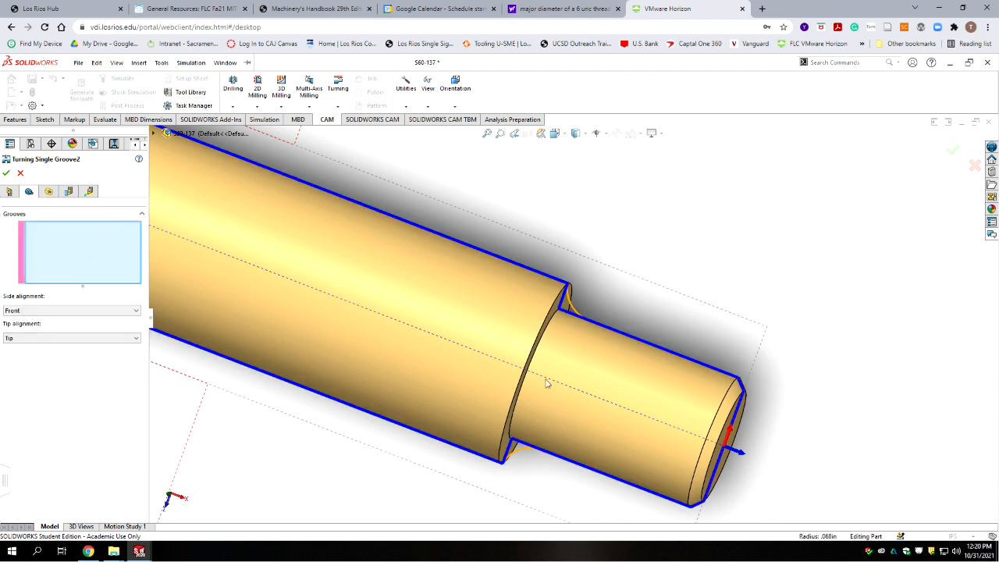
left_click(550, 332)
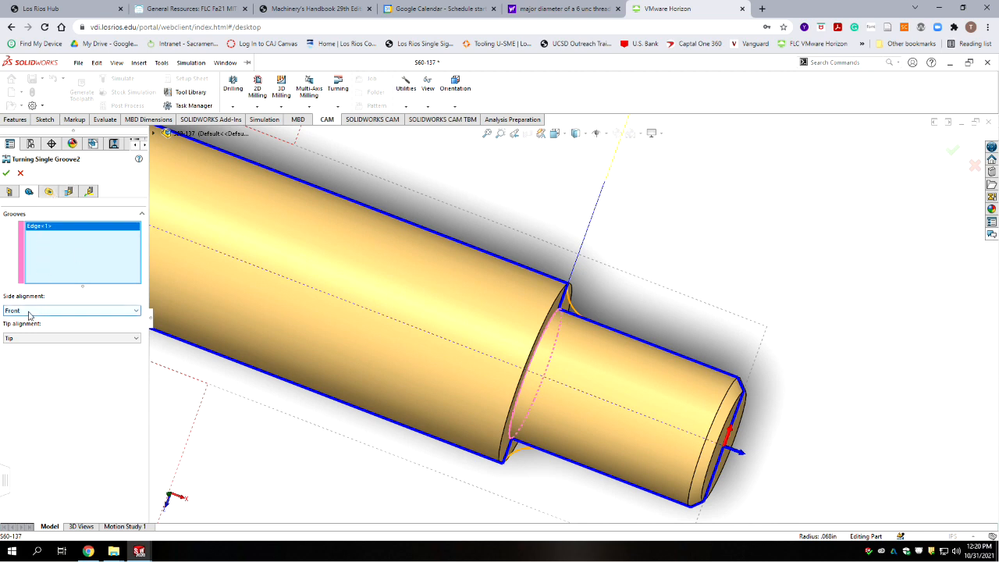
mouse_move(29, 314)
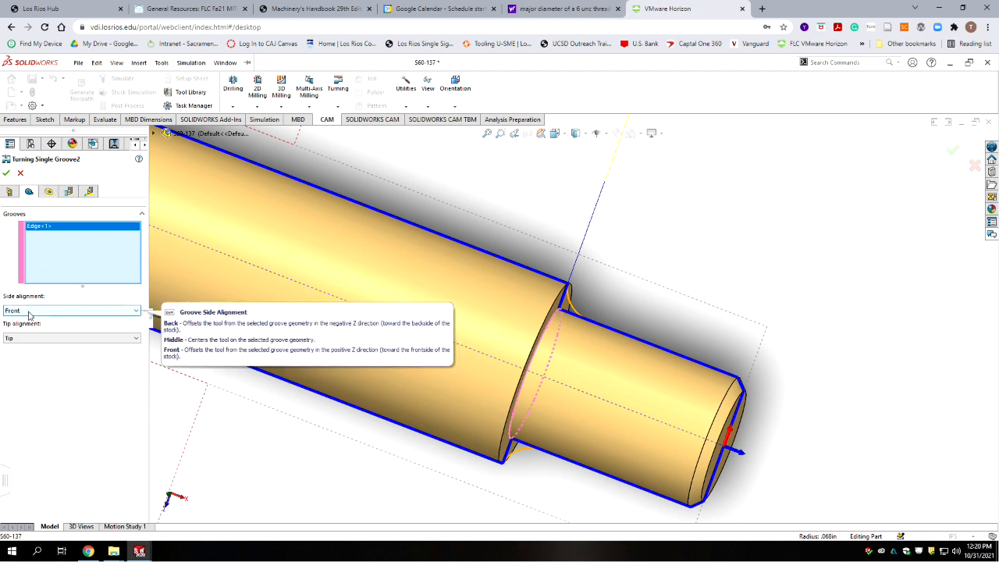
- Set Turning Single Groove2's inner radius from the cylindrical face of the front shaft end and accept the operation
left_click(49, 191)
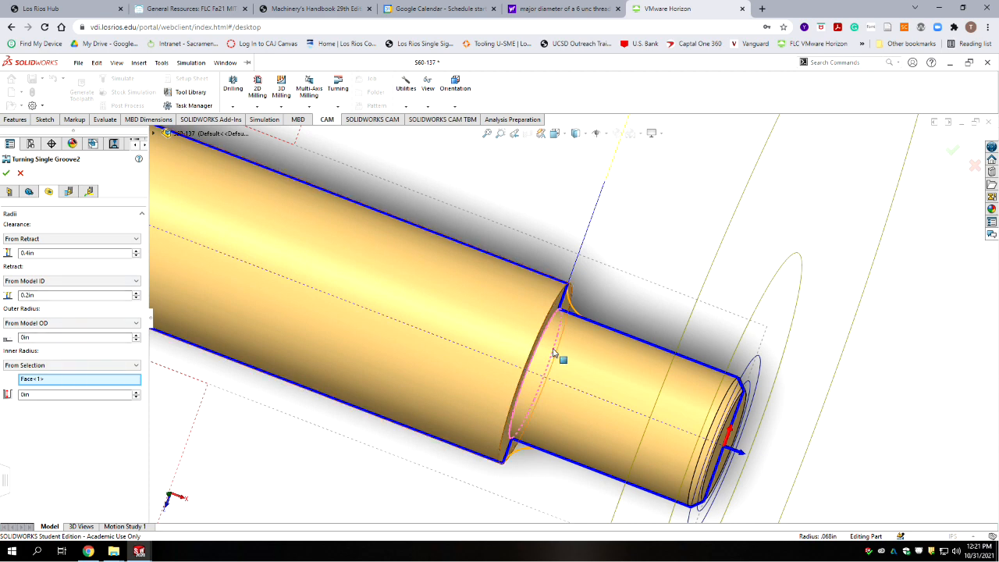
left_click(610, 345)
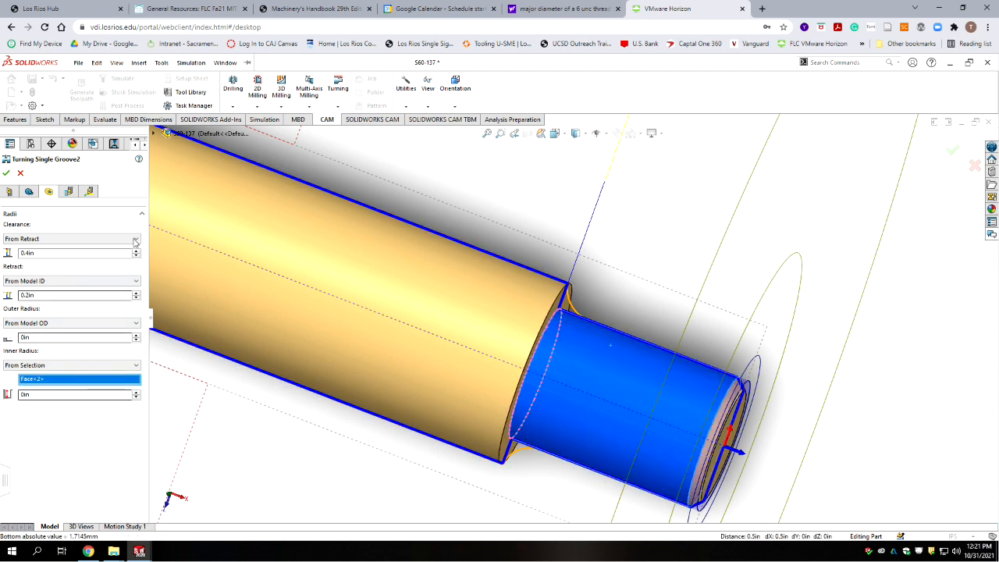
left_click(69, 191)
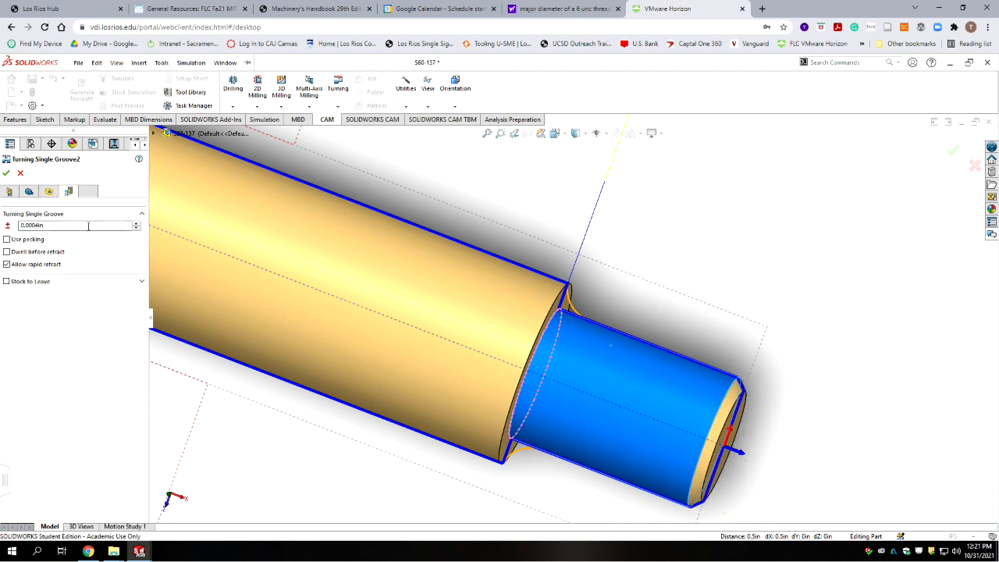
left_click(89, 191)
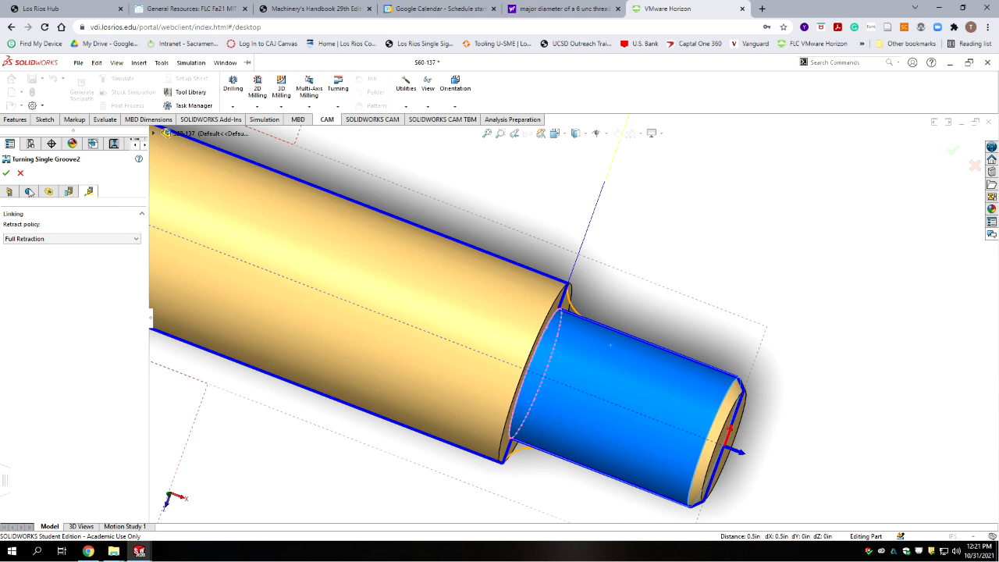
left_click(6, 173)
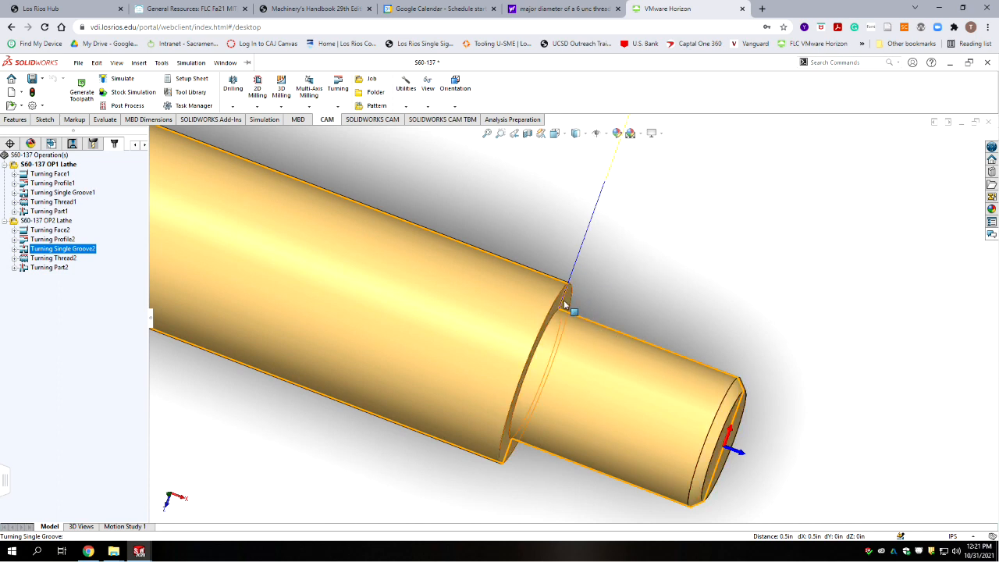
- Run the stock simulation of the S60-137 OP2 Lathe job and close it
left_click(64, 320)
left_click(49, 221)
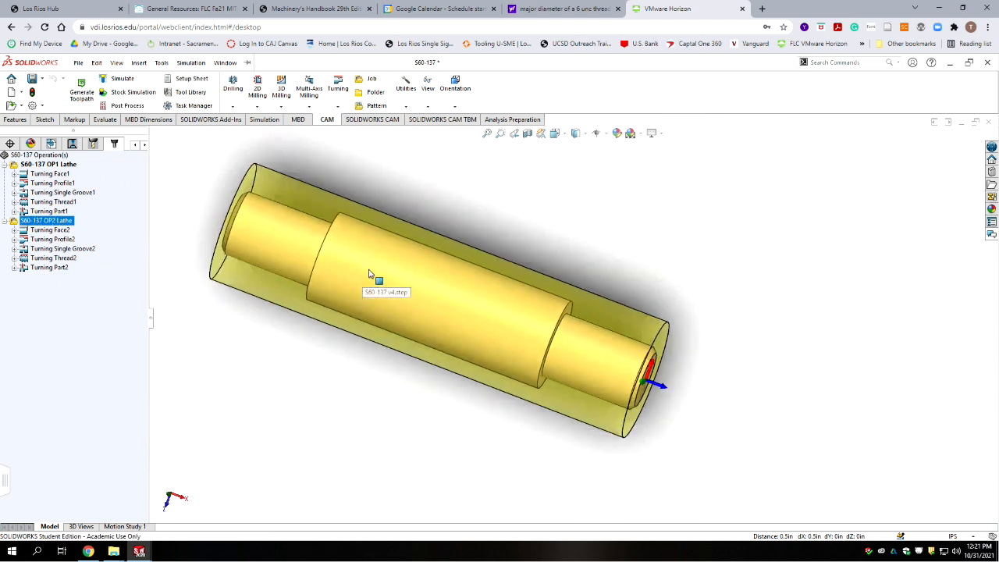
left_click(129, 92)
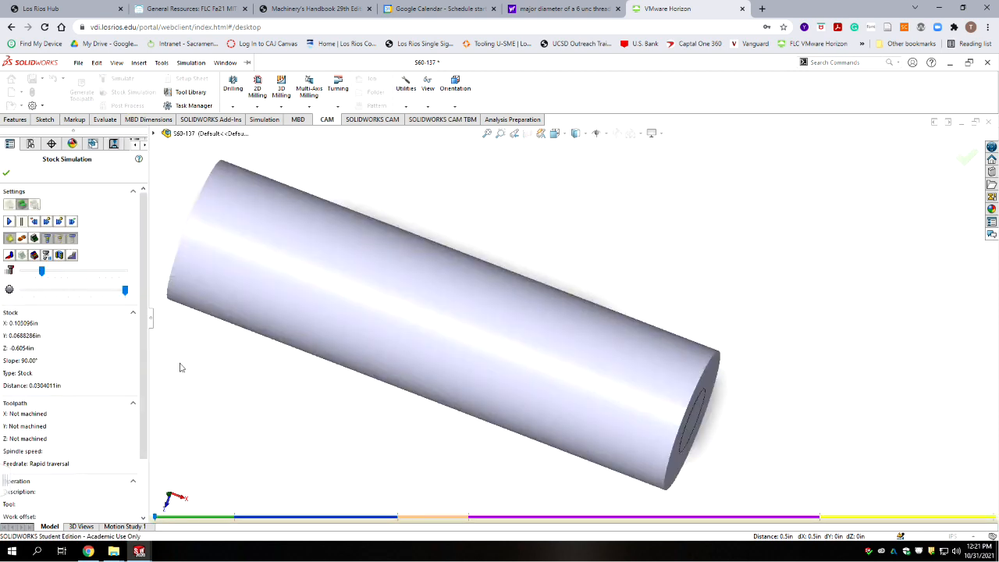
left_click(10, 222)
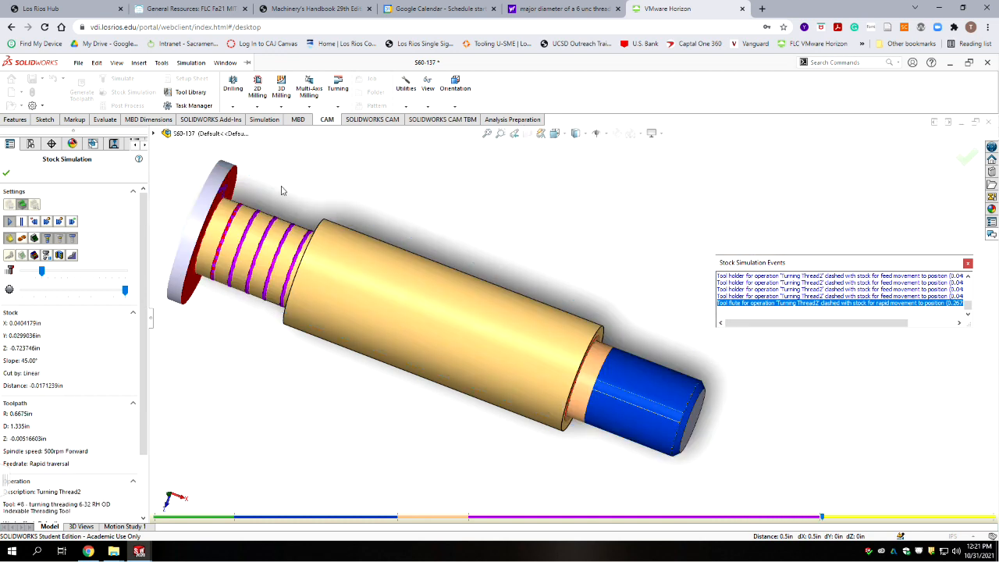
left_click(6, 173)
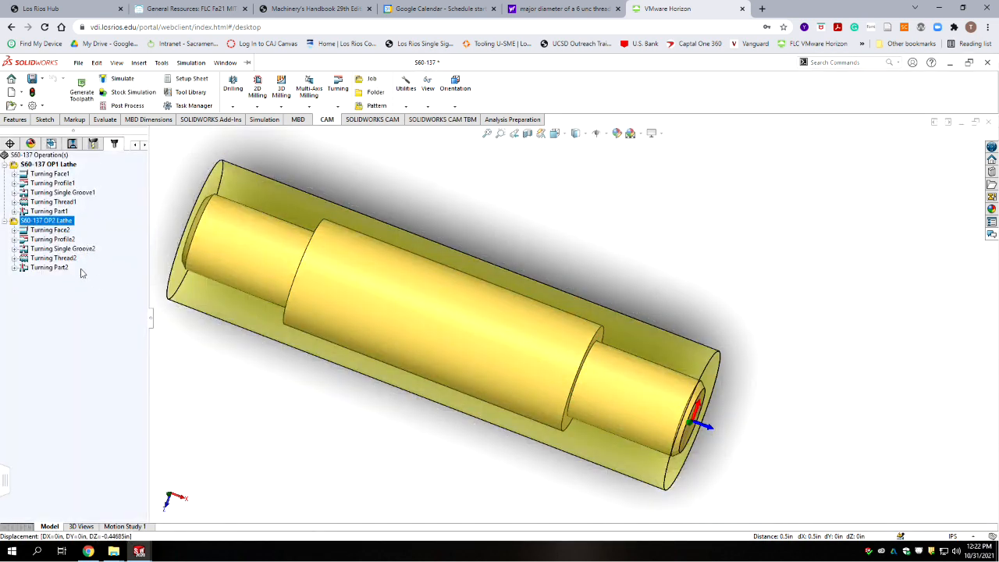
- Delete the Turning Face2 operation from the S60-137 OP2 Lathe job
left_click(47, 231)
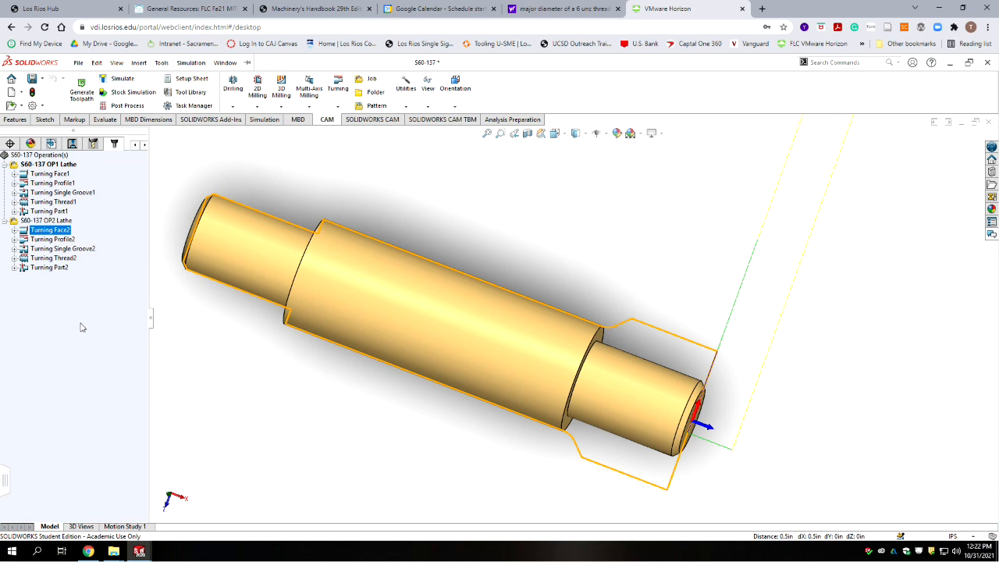
key("Delete")
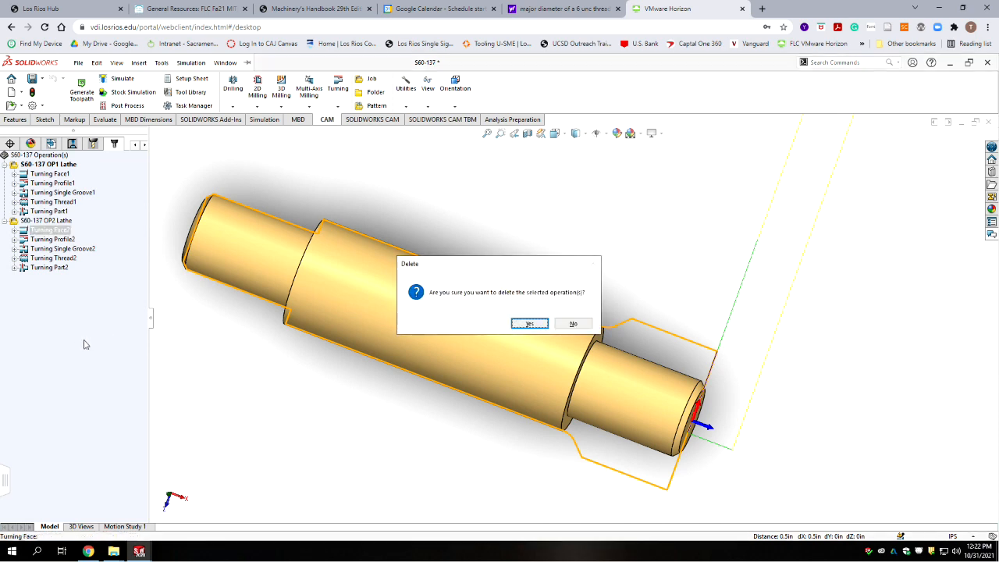
left_click(530, 323)
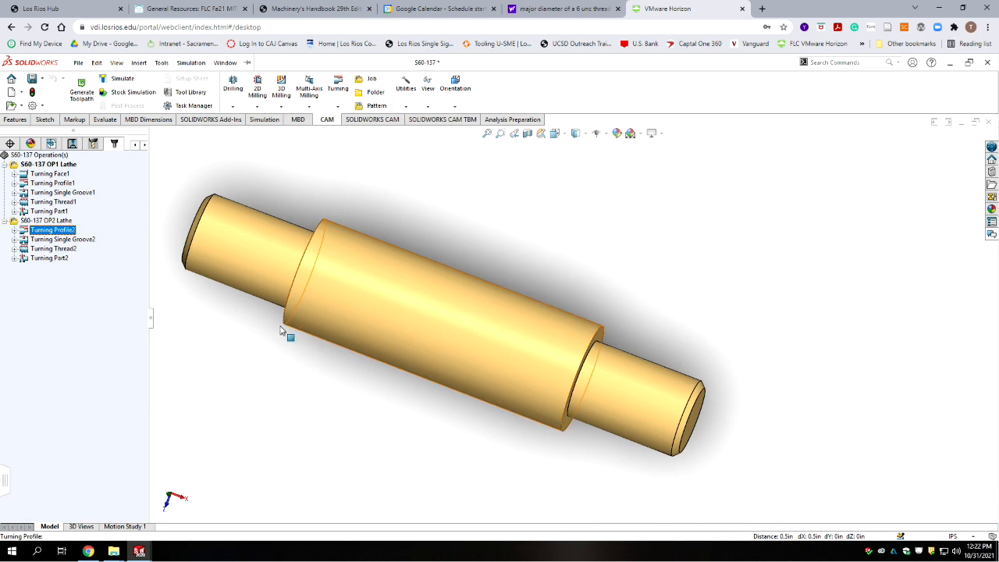
- Check the toolpaths of Turning Profile2, Turning Single Groove2 and Turning Thread2 in the OP2 Lathe job
left_click(50, 232)
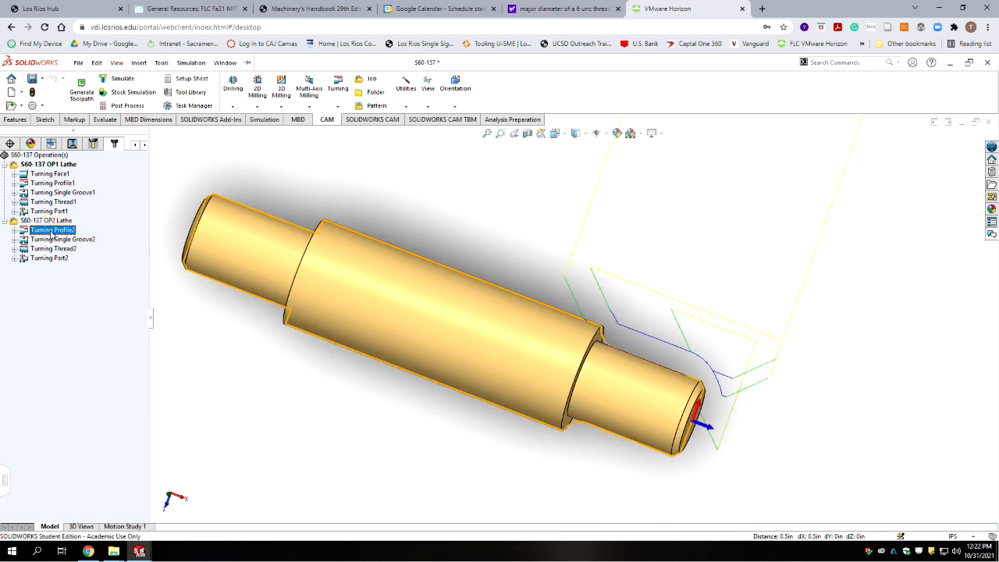
left_click(56, 239)
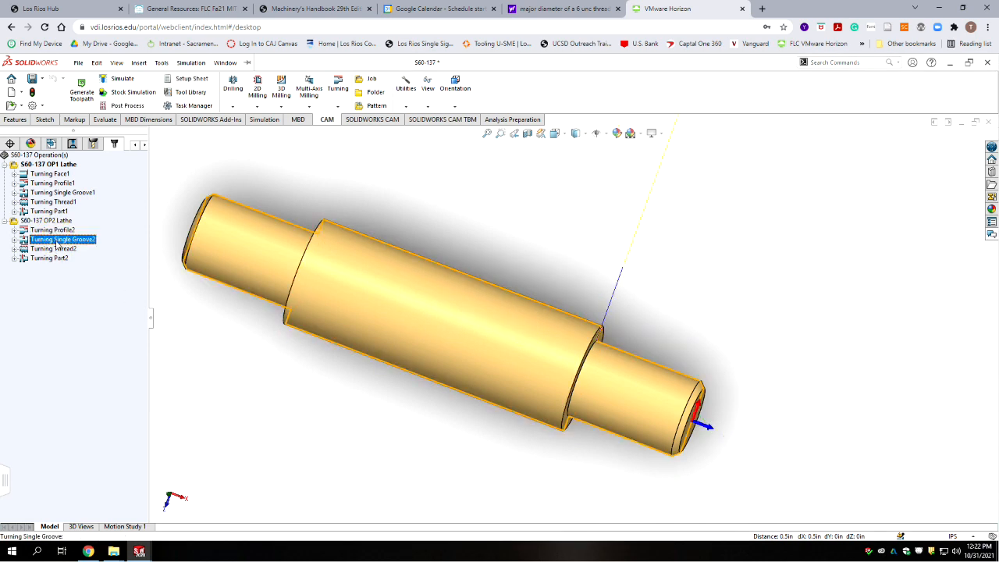
left_click(56, 250)
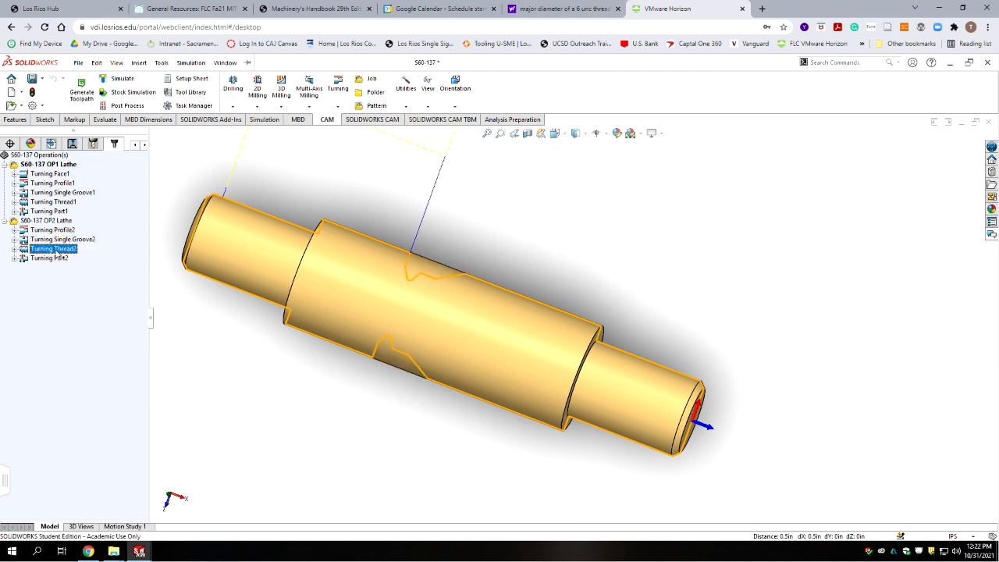
- Edit the Turning Thread2 operation and replace its thread selection with the cylindrical face of the front shaft end
right_click(57, 252)
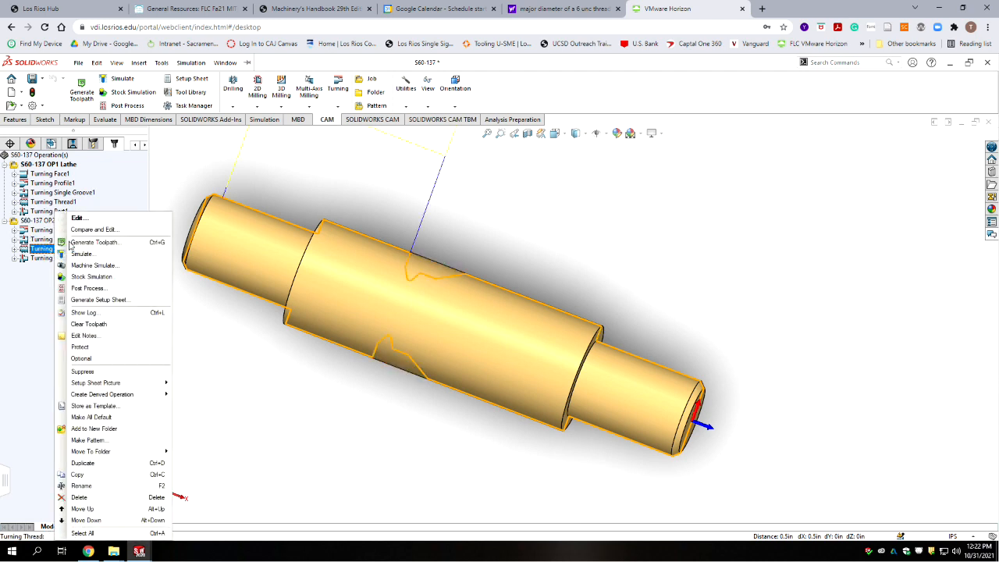
left_click(78, 217)
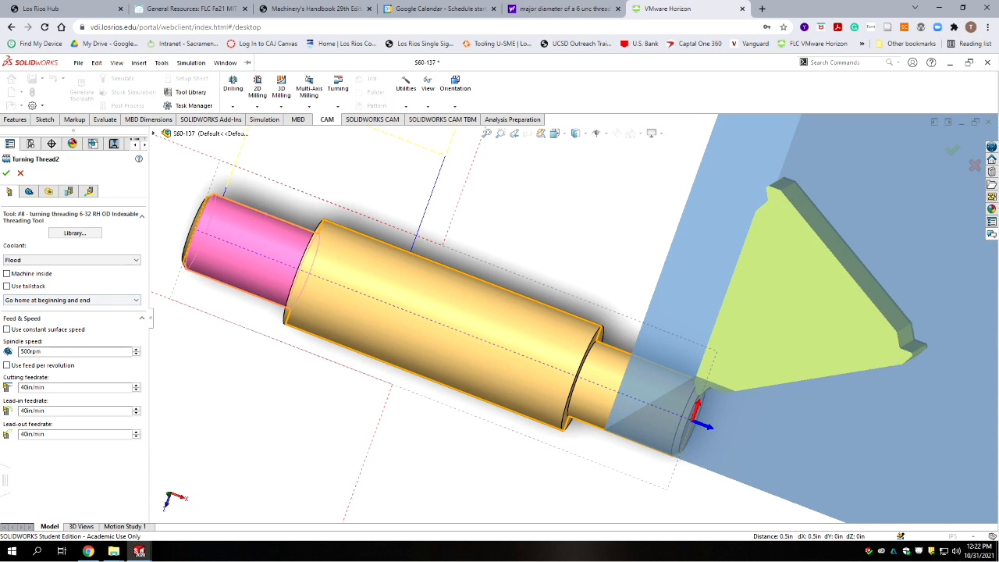
left_click(29, 191)
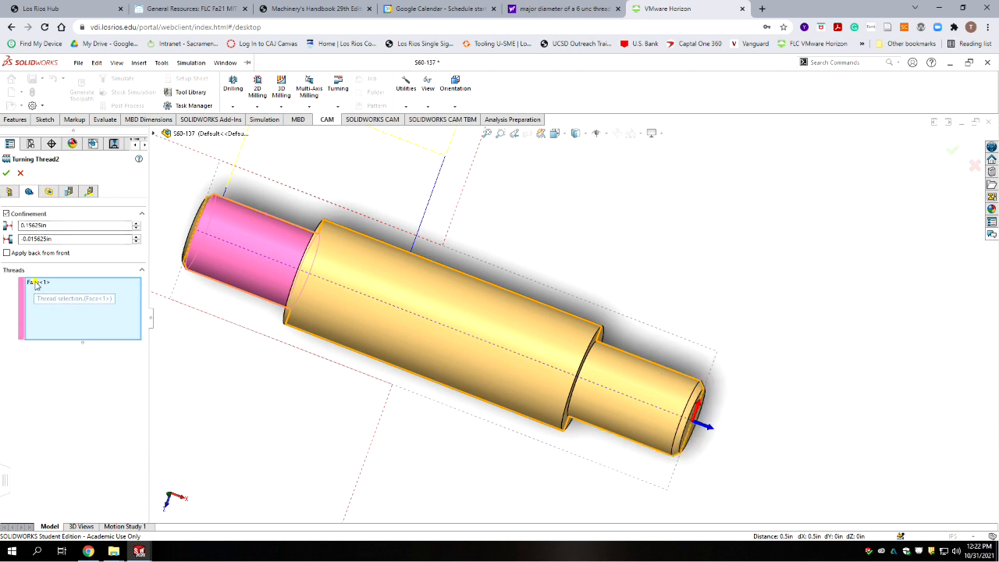
left_click(35, 283)
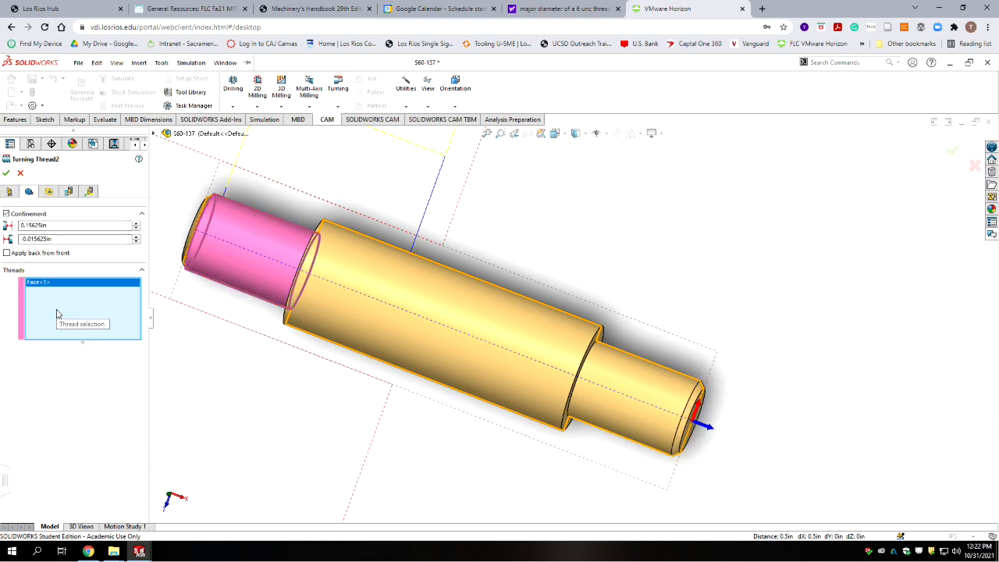
key("Delete")
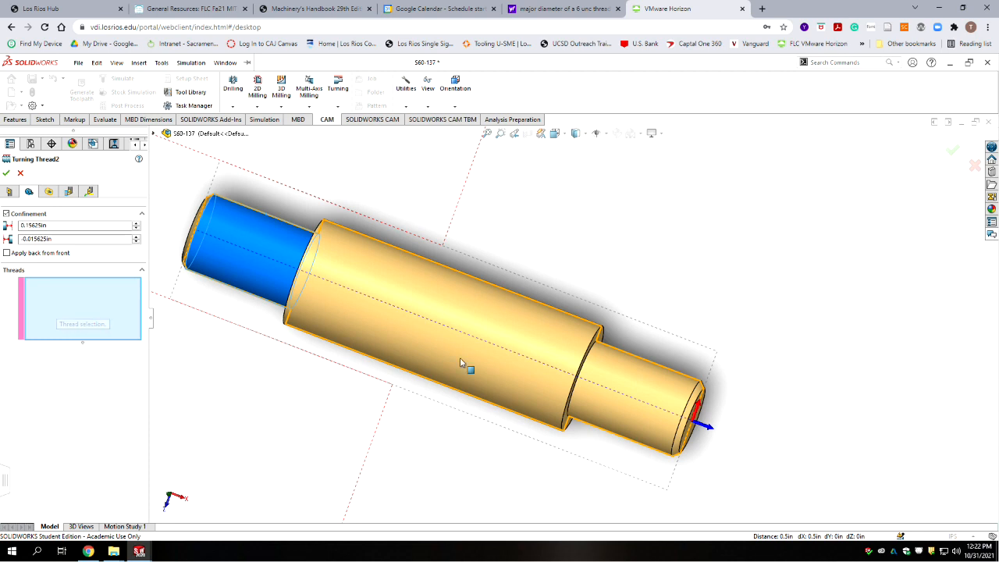
left_click(633, 374)
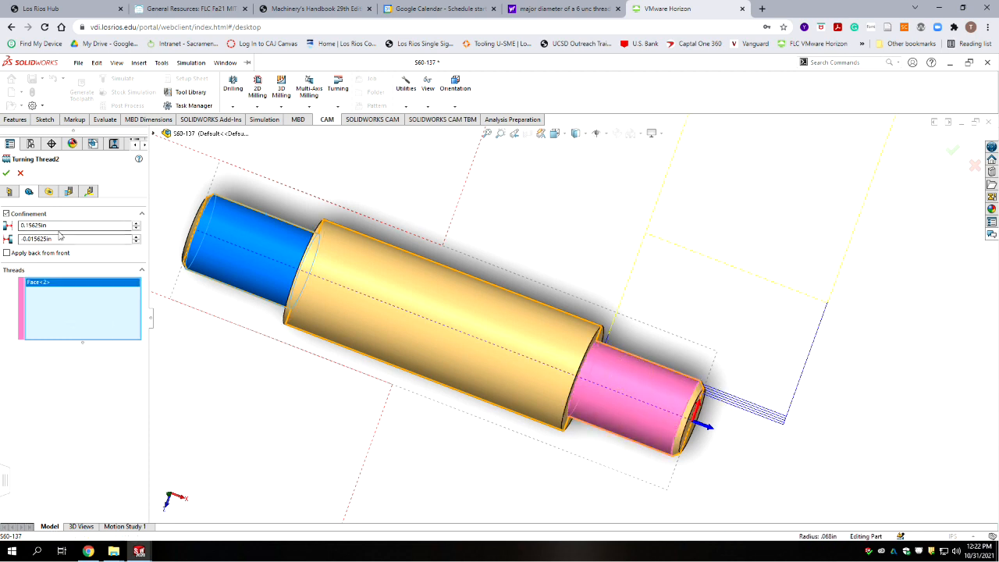
- Set Turning Thread2's outer radius from the front shaft end's cylindrical face, review the pass and linking settings, and accept the operation
left_click(47, 194)
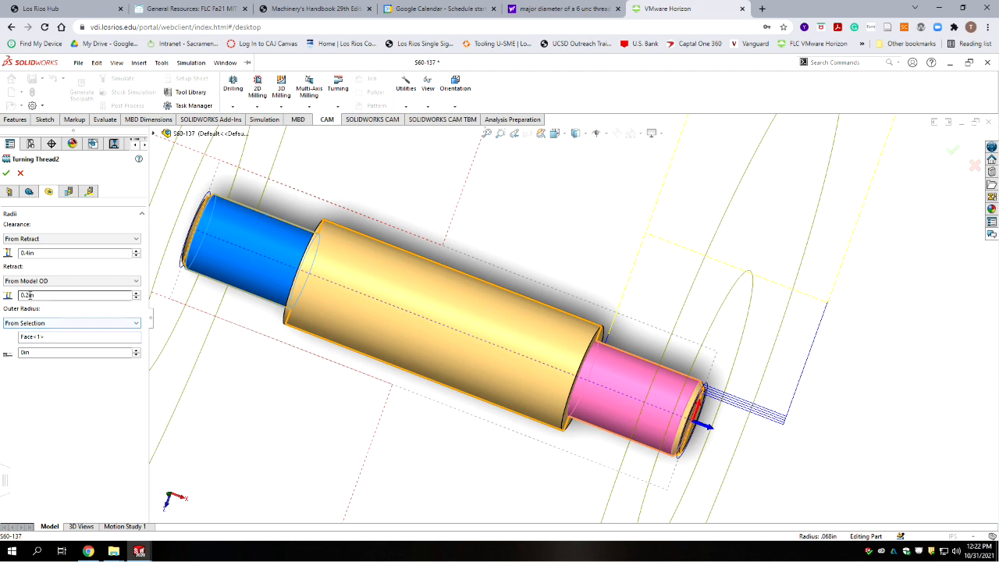
left_click(70, 337)
left_click(625, 391)
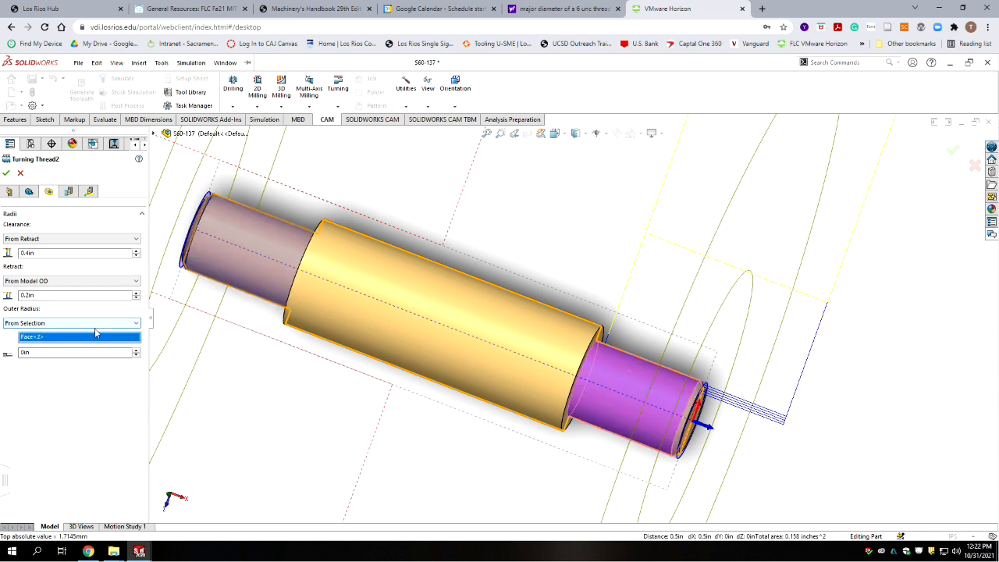
left_click(68, 192)
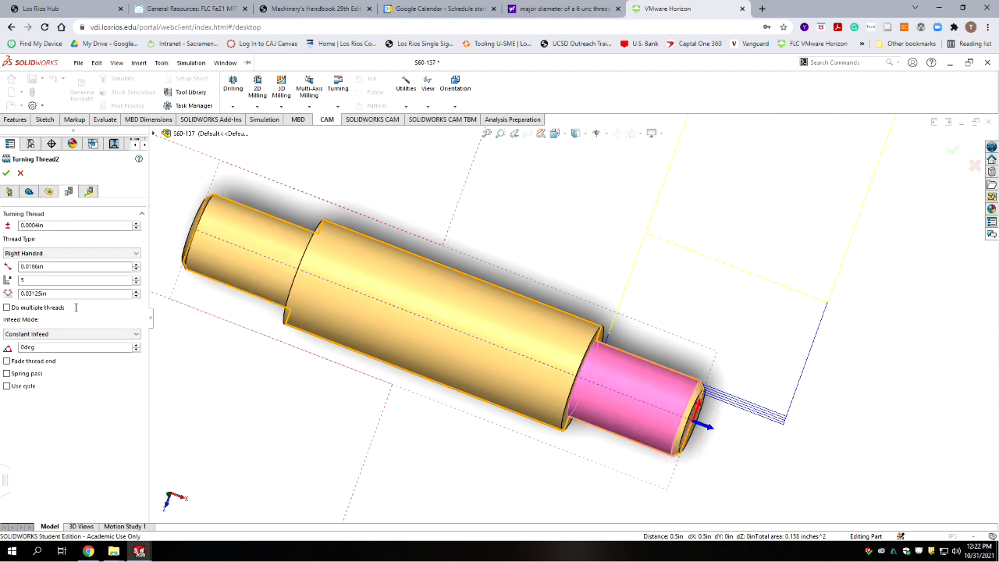
left_click(89, 192)
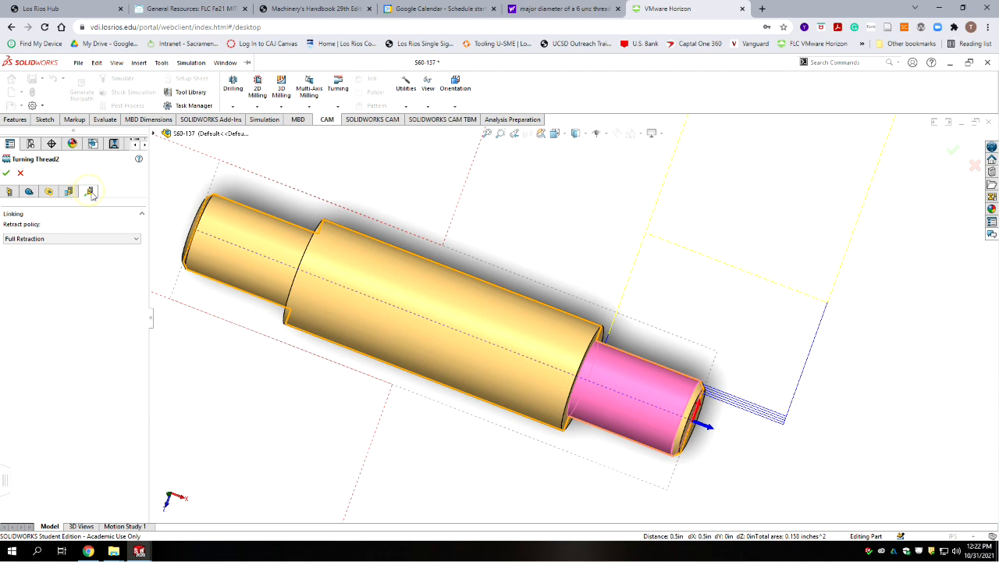
left_click(7, 173)
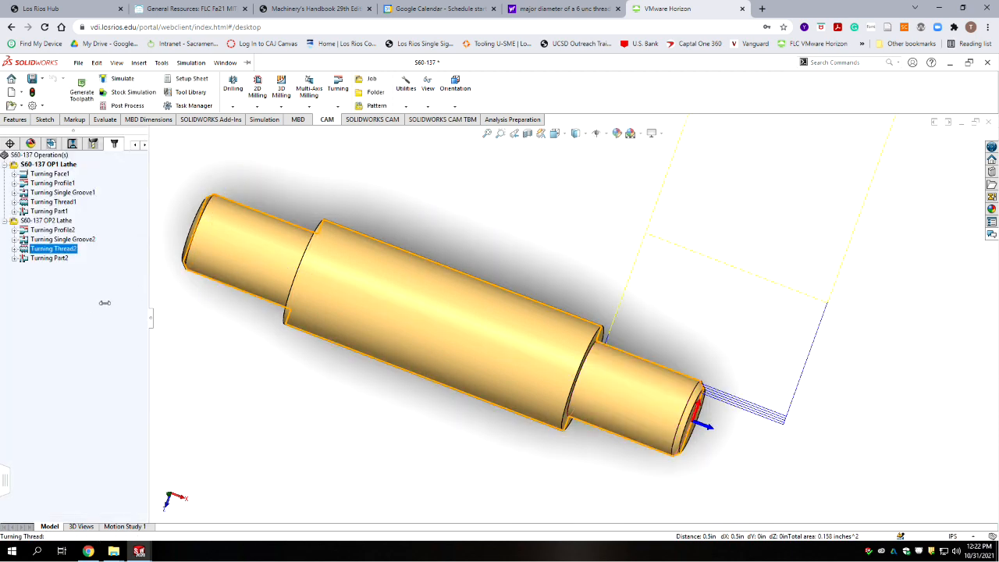
- Delete the Turning Part2 operation from the S60-137 OP2 Lathe job
left_click(51, 258)
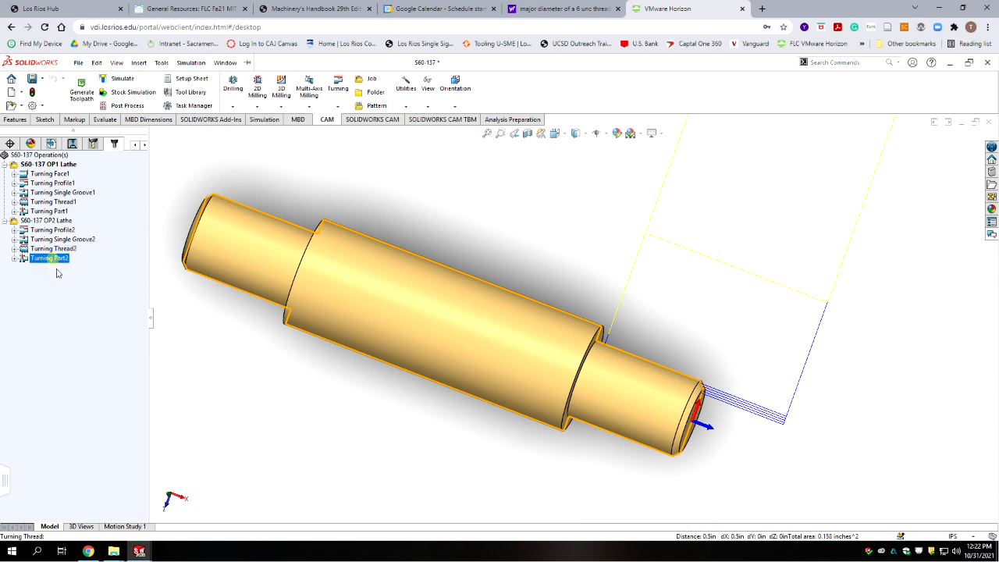
key("Delete")
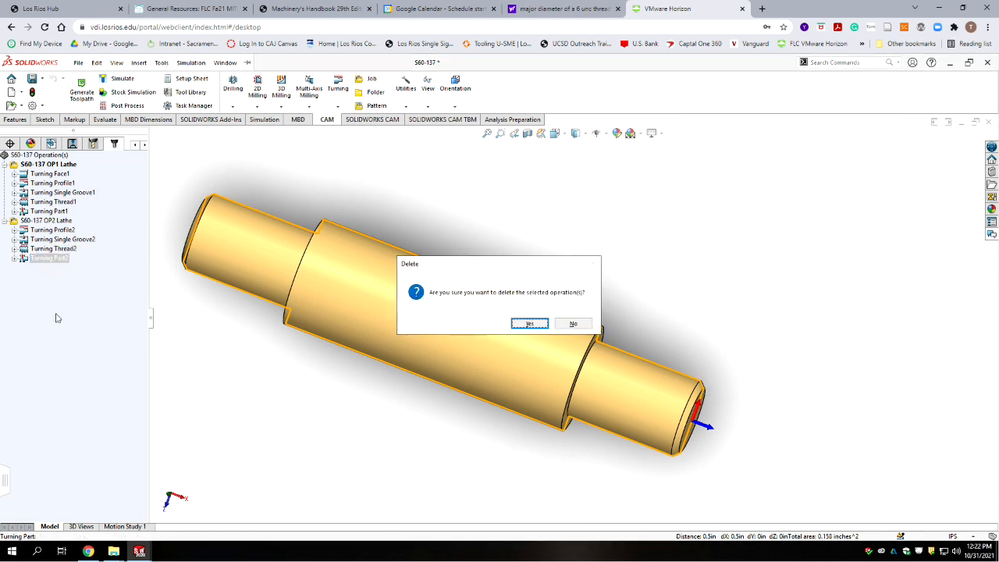
left_click(529, 323)
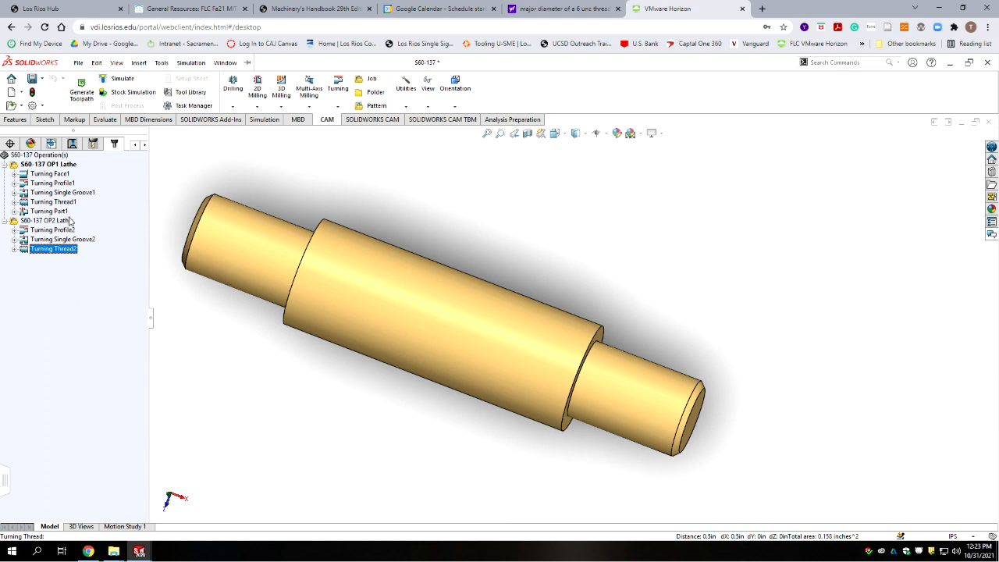
- Run the stock simulation of the S60-137 OP1 Lathe and OP2 Lathe jobs together, review the simulation events, and close it
left_click(39, 165)
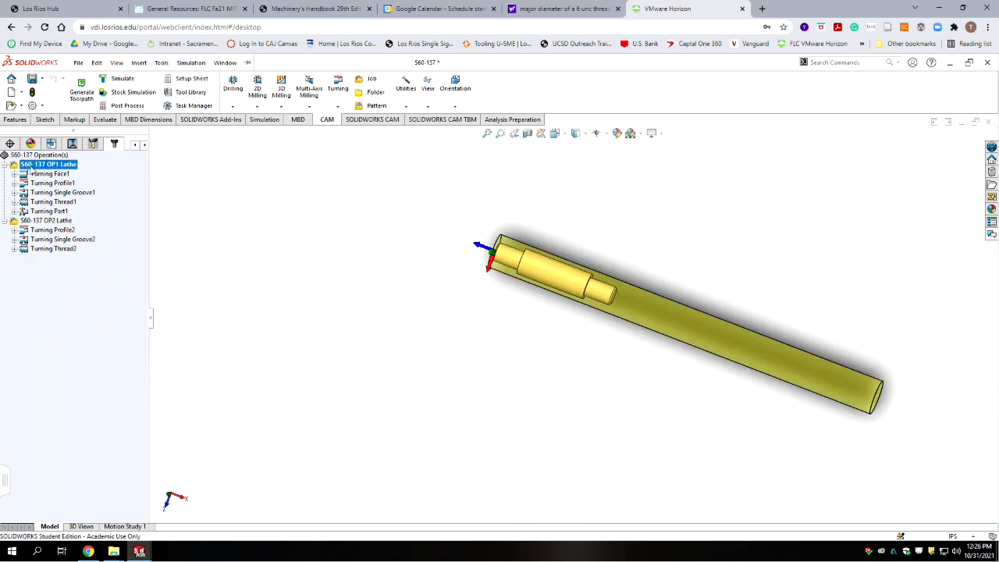
left_click(58, 222, "shift")
left_click(58, 221)
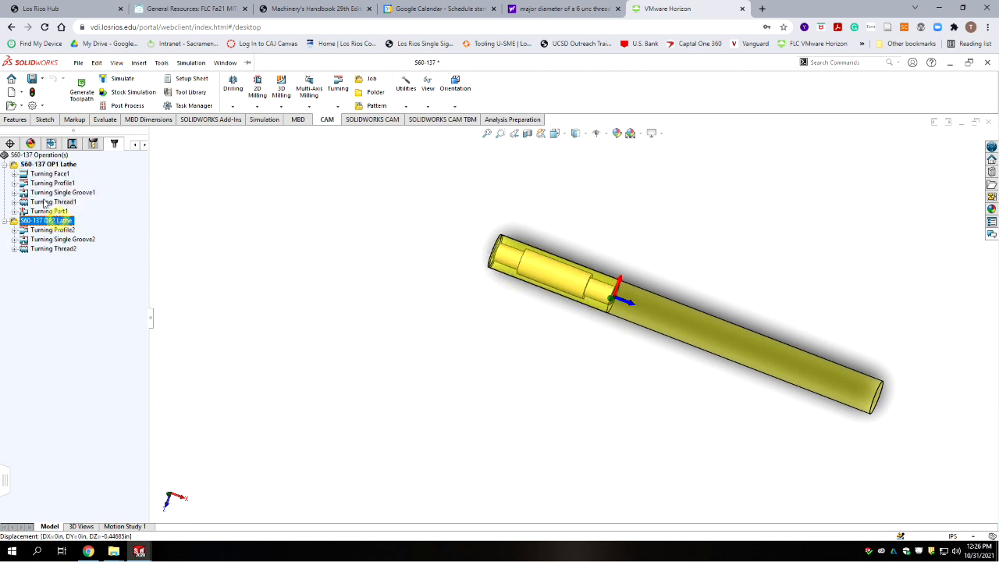
left_click(23, 165)
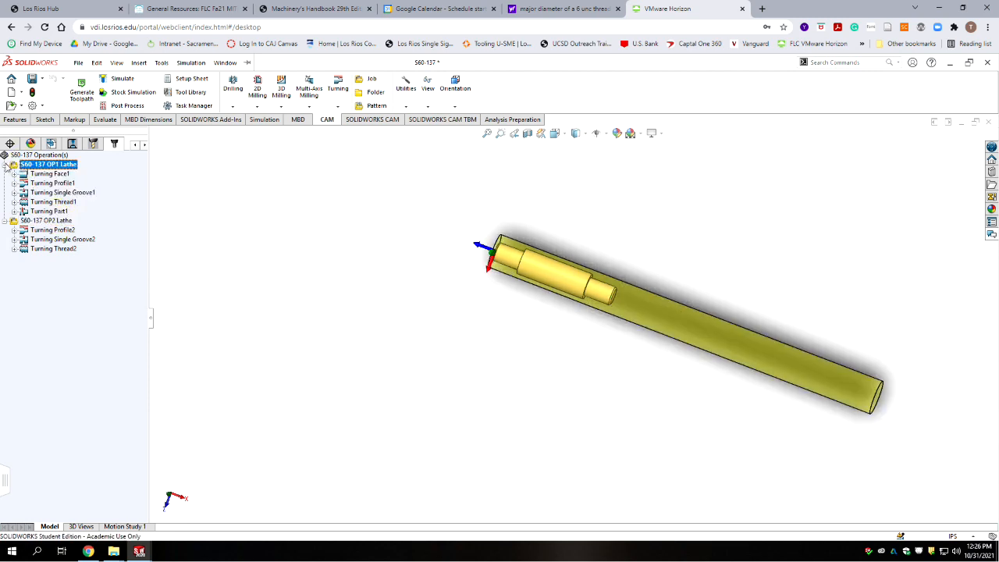
left_click(4, 165)
left_click(5, 173)
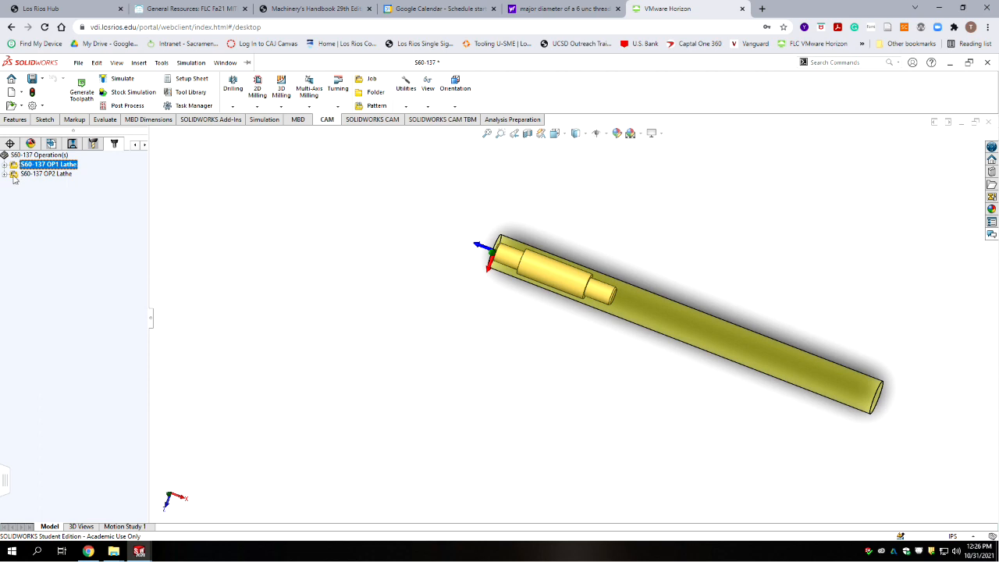
left_click(13, 177, "ctrl")
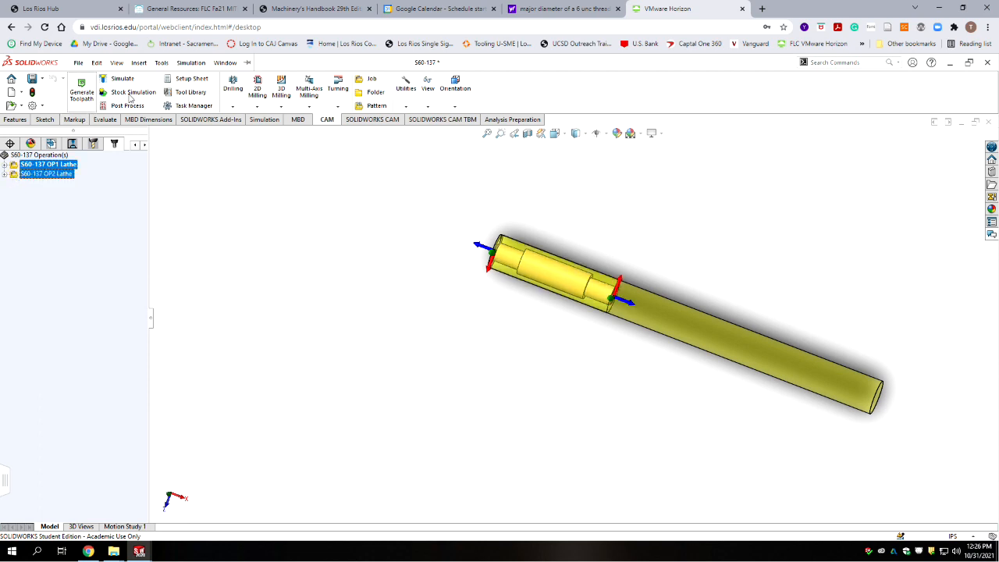
left_click(131, 92)
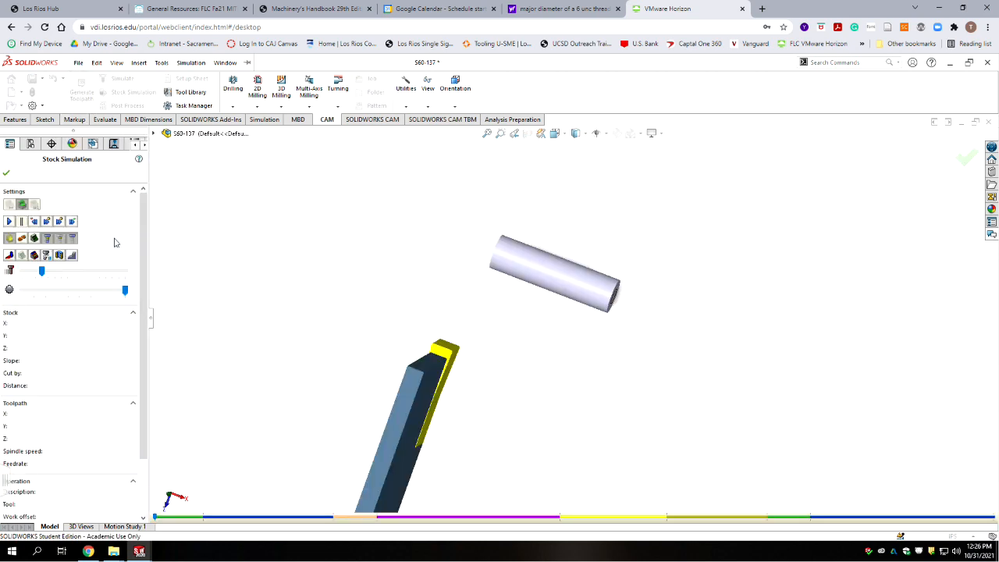
left_click(9, 222)
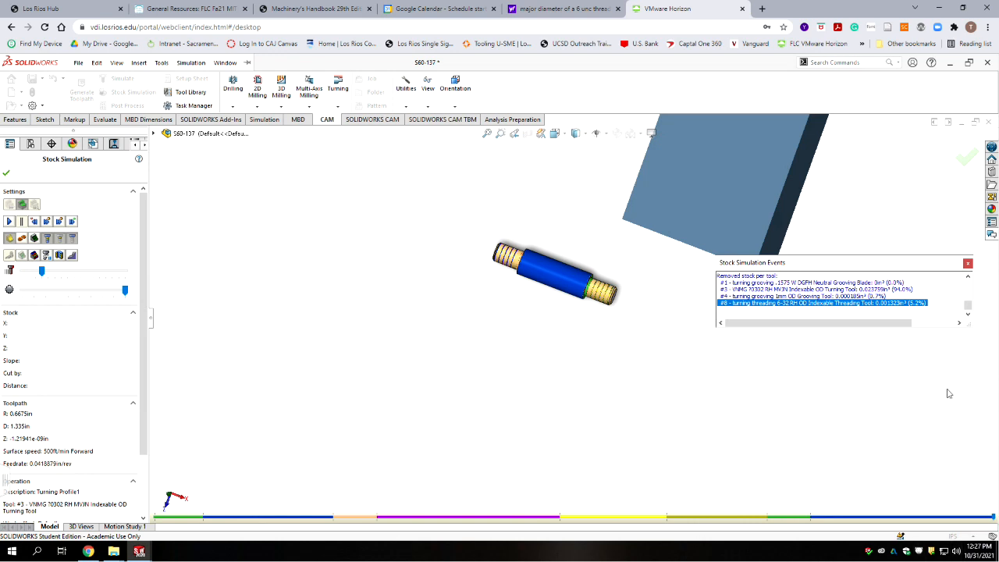
left_click_drag(968, 305, 975, 341)
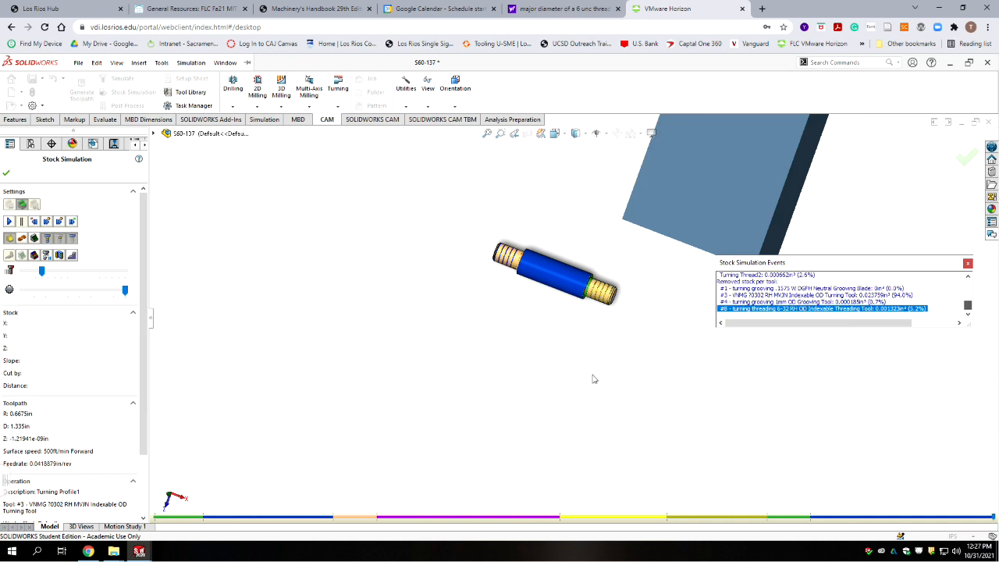
left_click(6, 172)
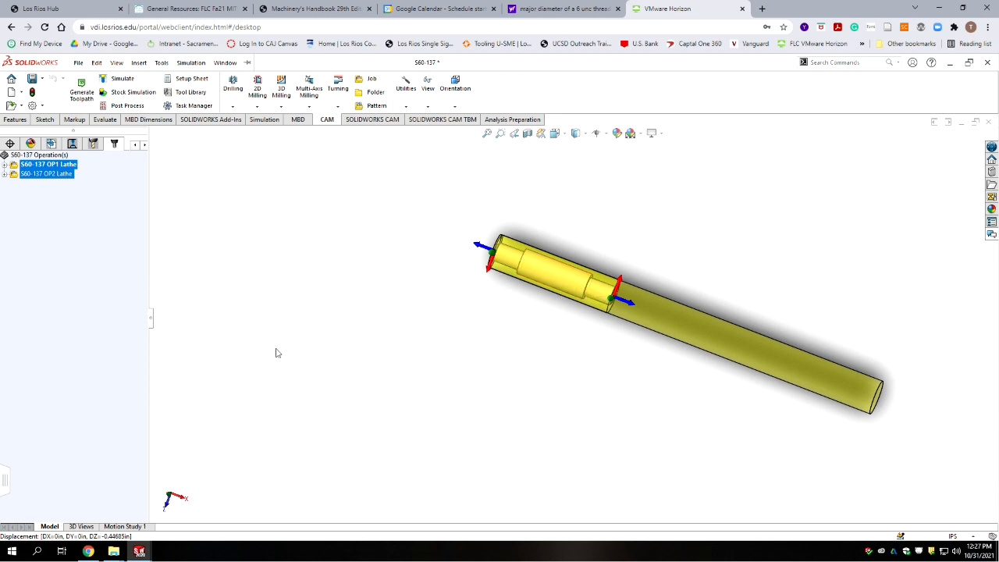
- Expand both lathe jobs and examine the Turning Profile2 and Turning Thread2 toolpaths around the shaft from several angles
left_click(4, 174)
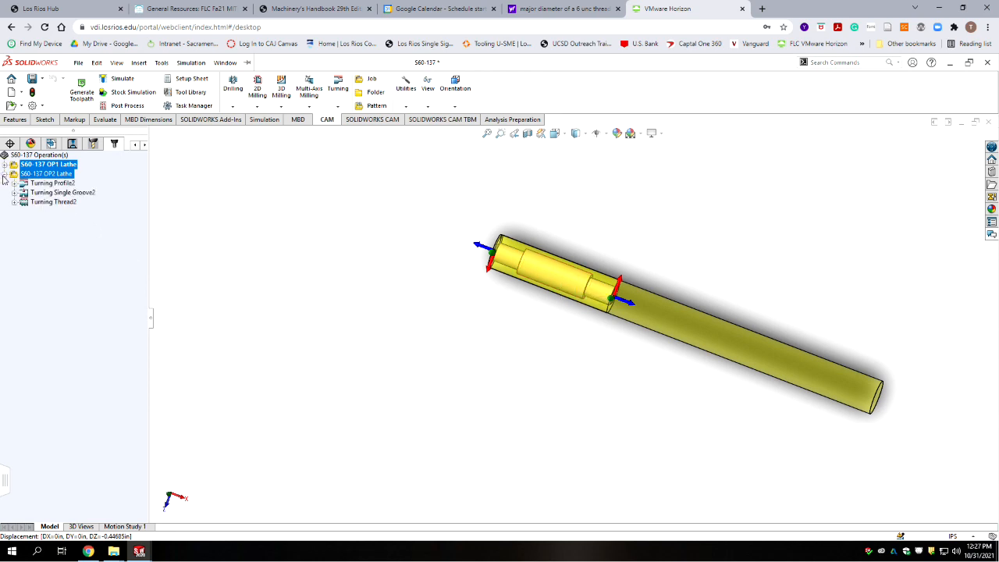
left_click(4, 164)
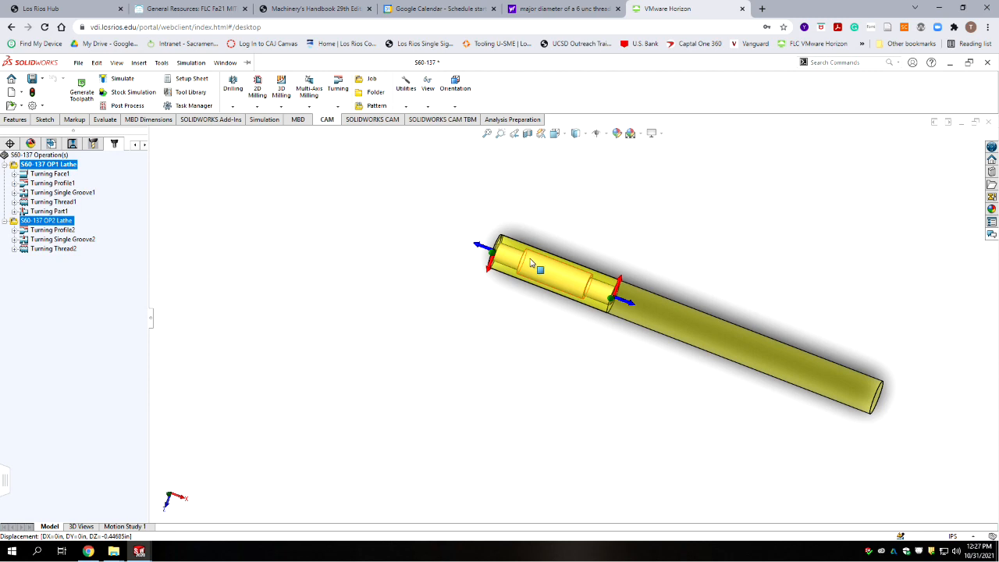
left_click(58, 230)
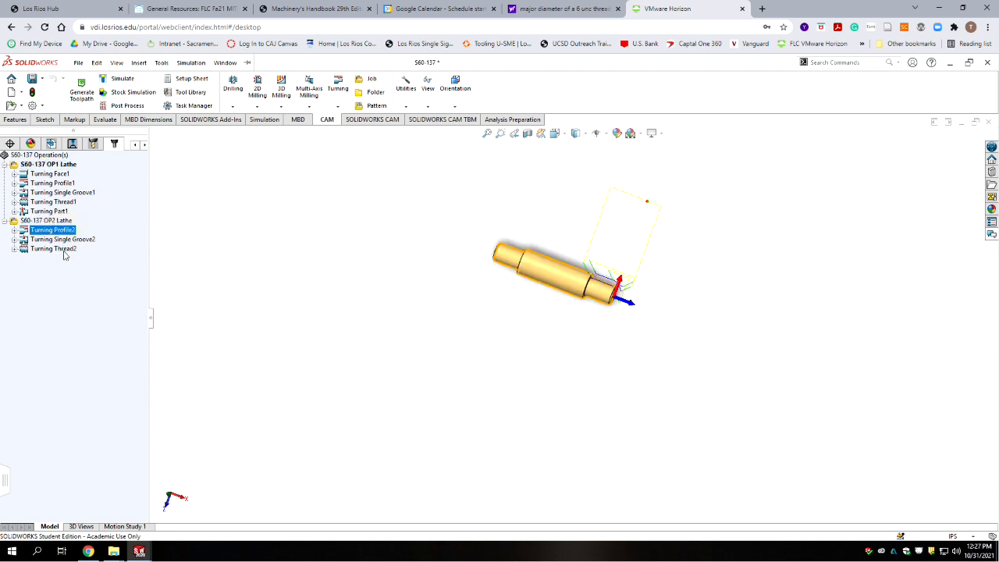
left_click(55, 248)
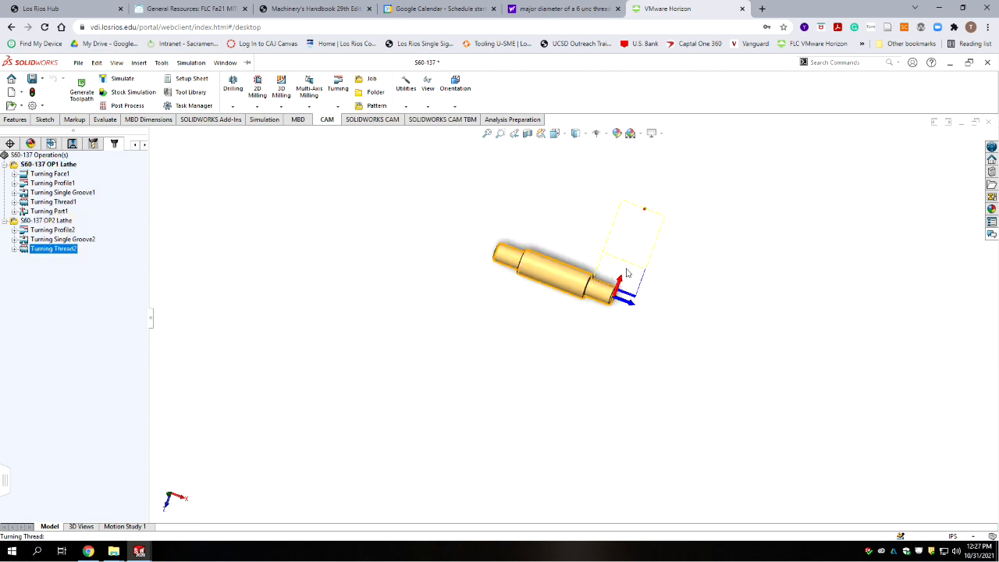
scroll(608, 284, "down", 8)
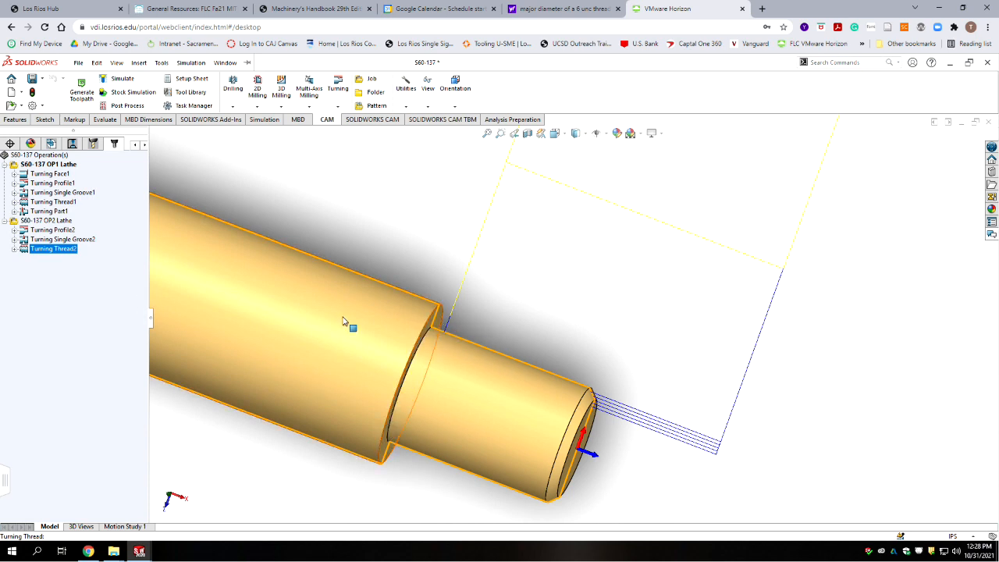
scroll(261, 312, "up", 3)
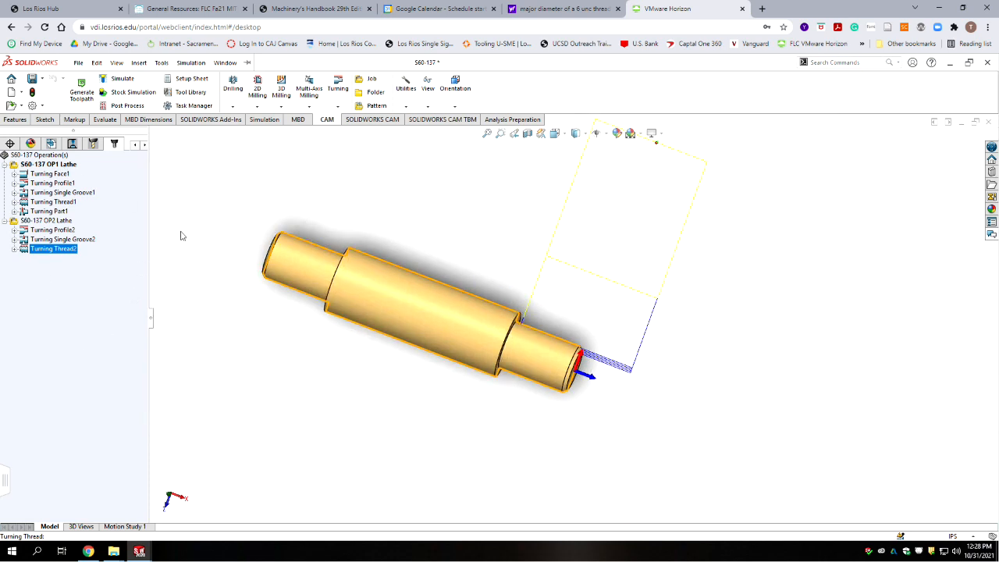
middle_click_drag(227, 241, 382, 349)
scroll(383, 349, "up", 3)
scroll(511, 316, "down", 3)
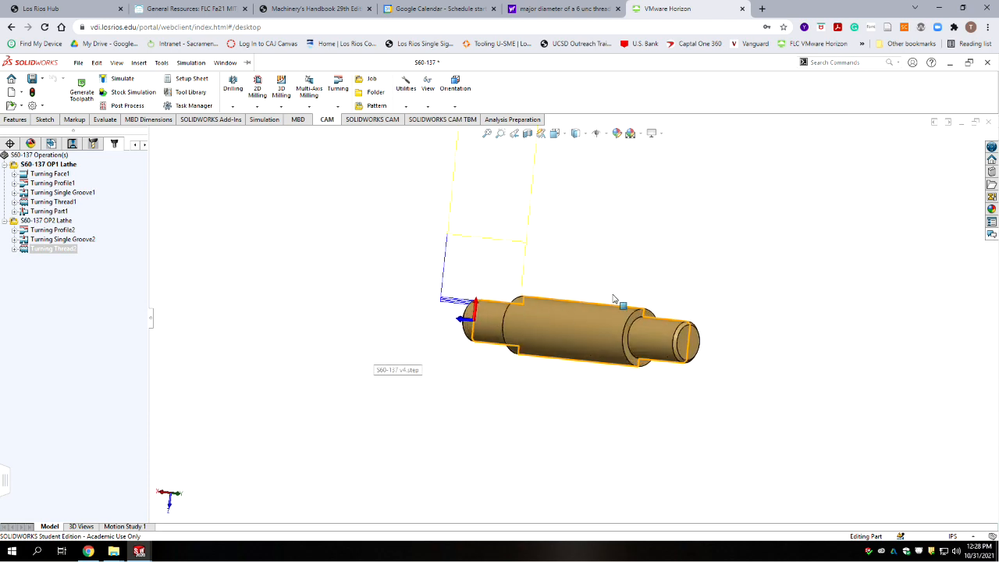
scroll(603, 328, "up", 6)
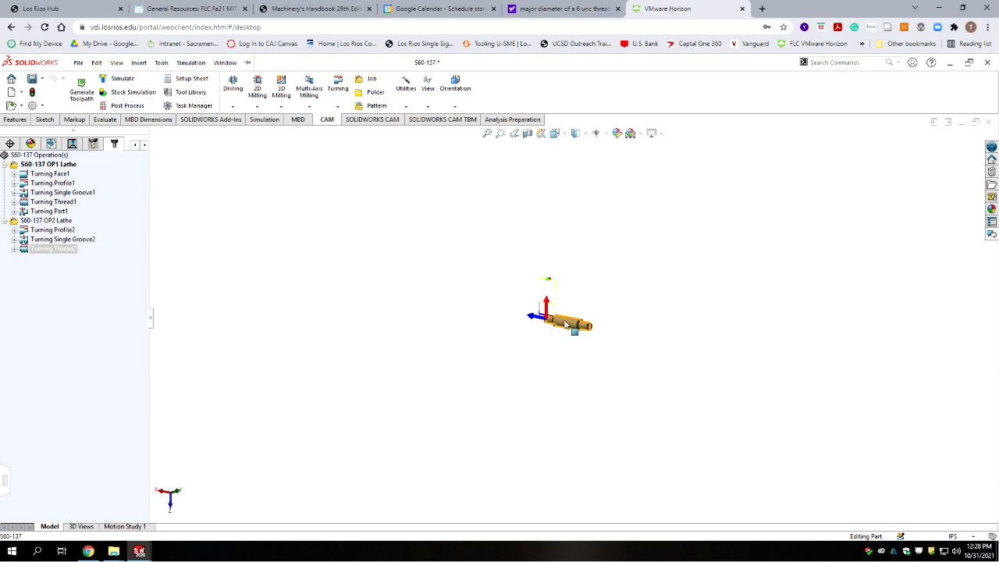
scroll(591, 332, "down", 5)
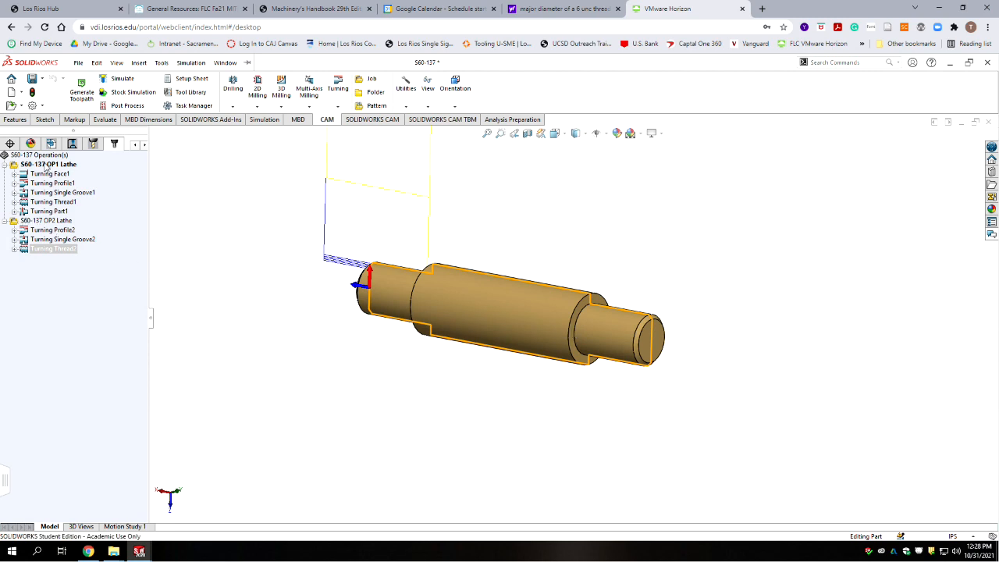
- Examine the stock bar, part position and coordinate origin of the S60-137 OP1 Lathe job from several angles
left_click(47, 165)
middle_click_drag(540, 375, 576, 326)
scroll(584, 293, "down", 2)
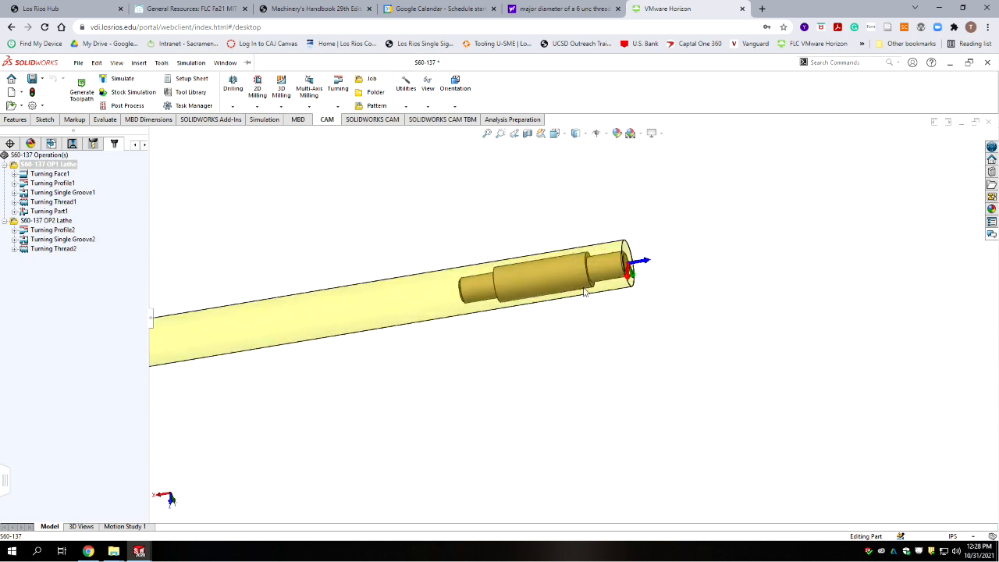
scroll(584, 293, "down", 2)
middle_click_drag(519, 370, 702, 427)
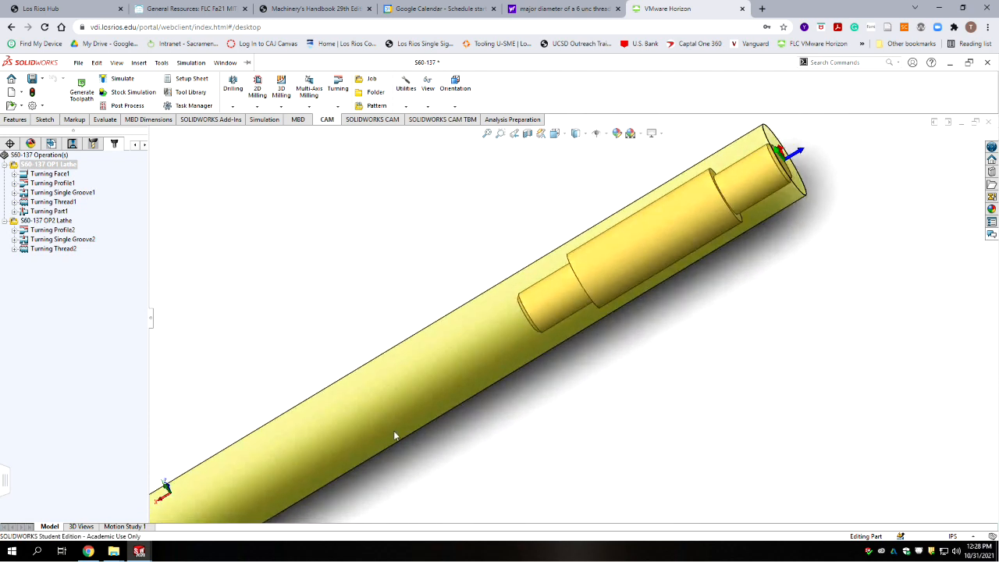
middle_click_drag(282, 375, 458, 458)
key("f")
scroll(639, 398, "up", 1)
scroll(647, 385, "down", 3)
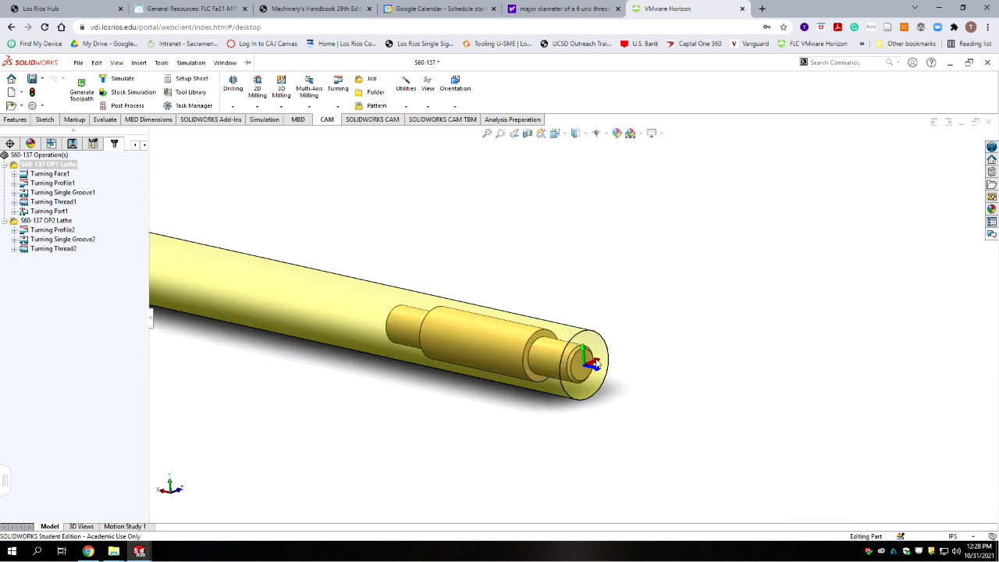
- Generate the setup sheet for the S60-137 OP1 Lathe job in the S60-137.SLDPRT folder, picturing the bar's end that contains the part
scroll(382, 336, "up", 3)
scroll(500, 296, "down", 2)
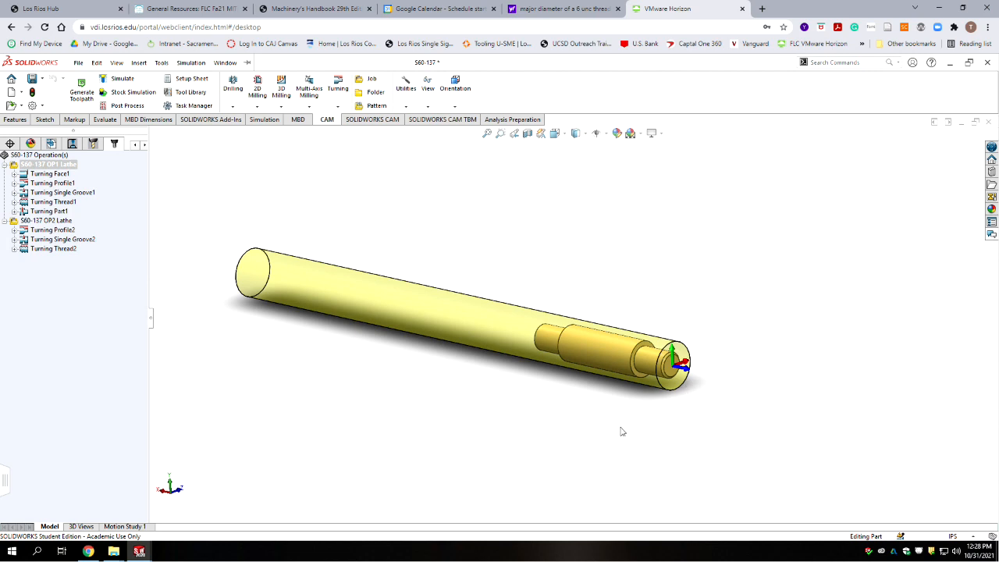
scroll(636, 359, "down", 2)
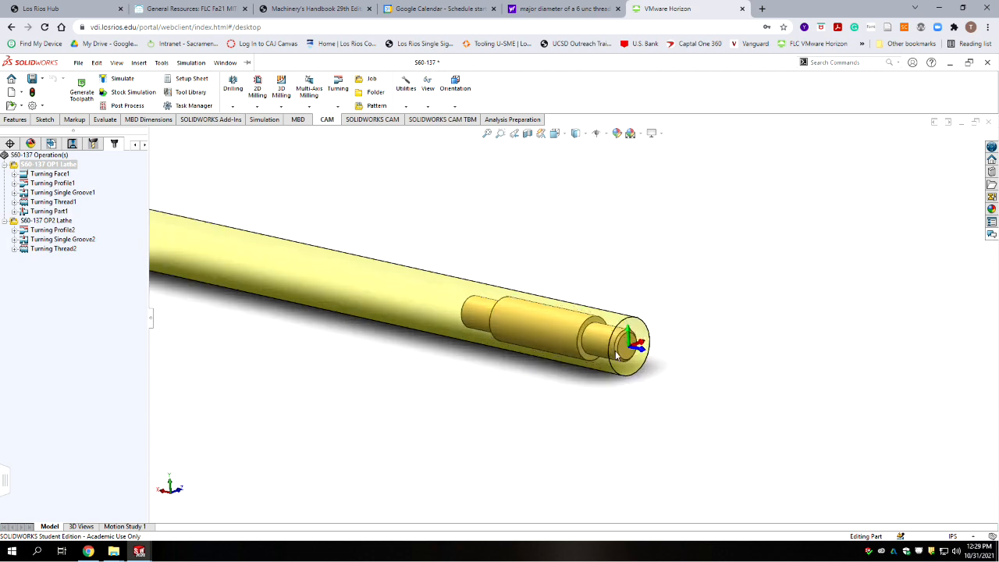
scroll(579, 279, "down", 1)
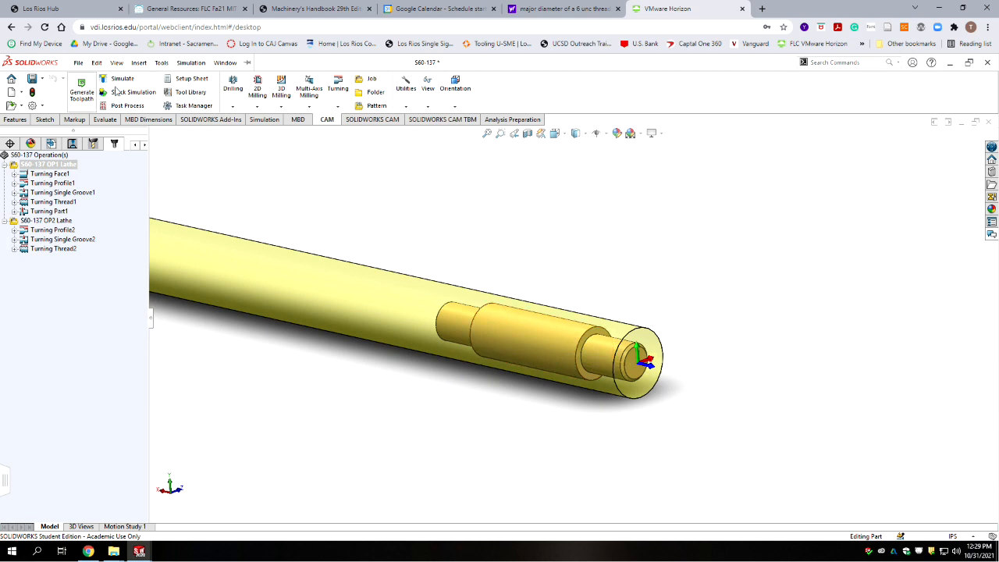
left_click(191, 79)
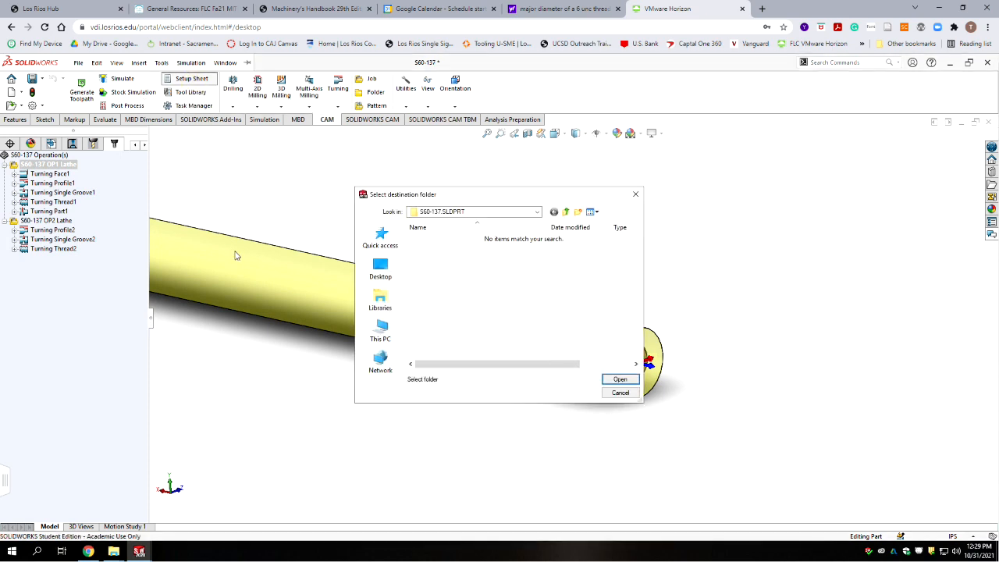
left_click(618, 380)
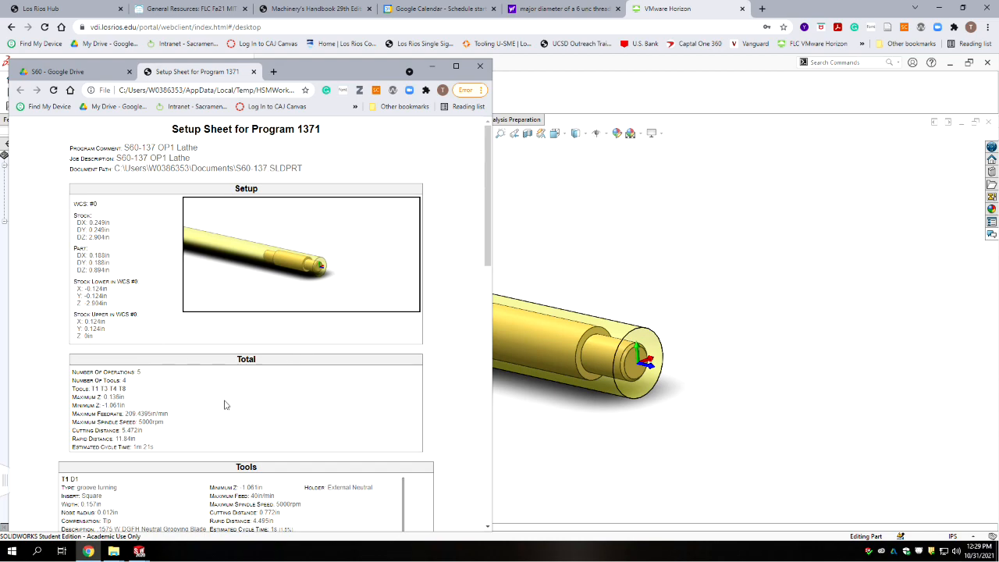
- Review the setup, totals, tools and operations on the Program 1371 setup sheet and close the browser window
scroll(351, 418, "down", 9)
scroll(351, 418, "up", 9)
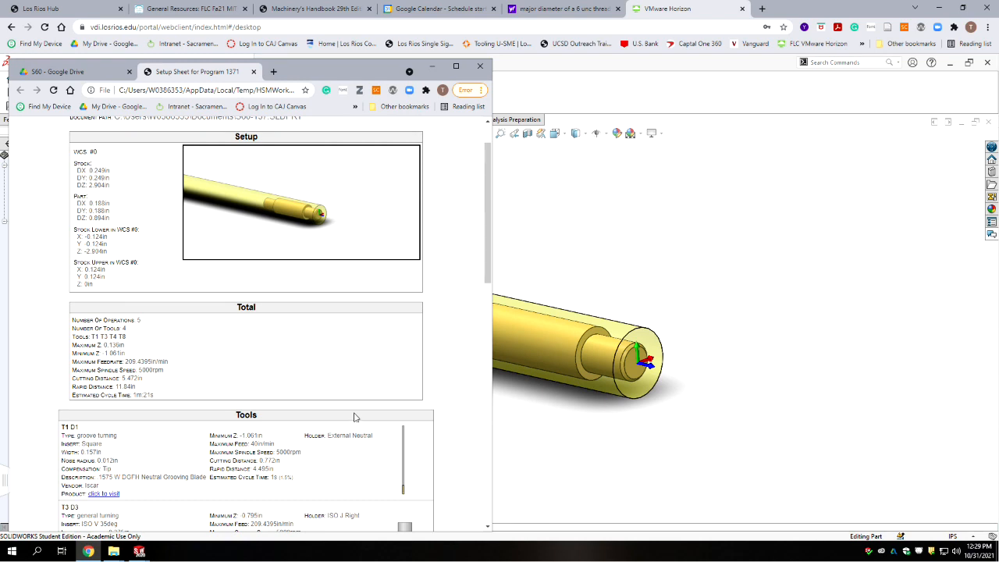
scroll(354, 417, "up", 1)
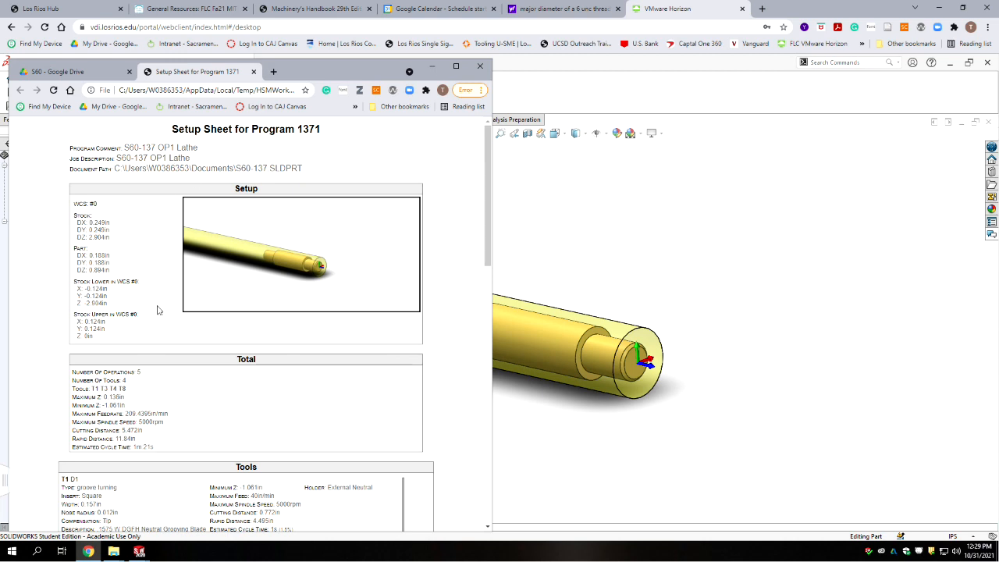
left_click_drag(319, 129, 298, 130)
scroll(196, 366, "down", 5)
scroll(196, 367, "down", 3)
scroll(197, 361, "up", 4)
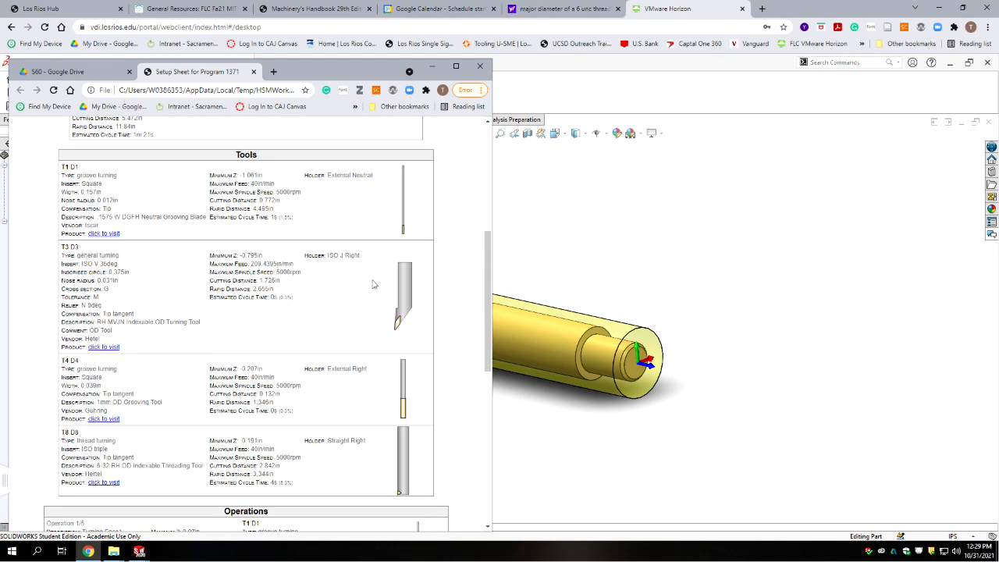
scroll(295, 386, "down", 3)
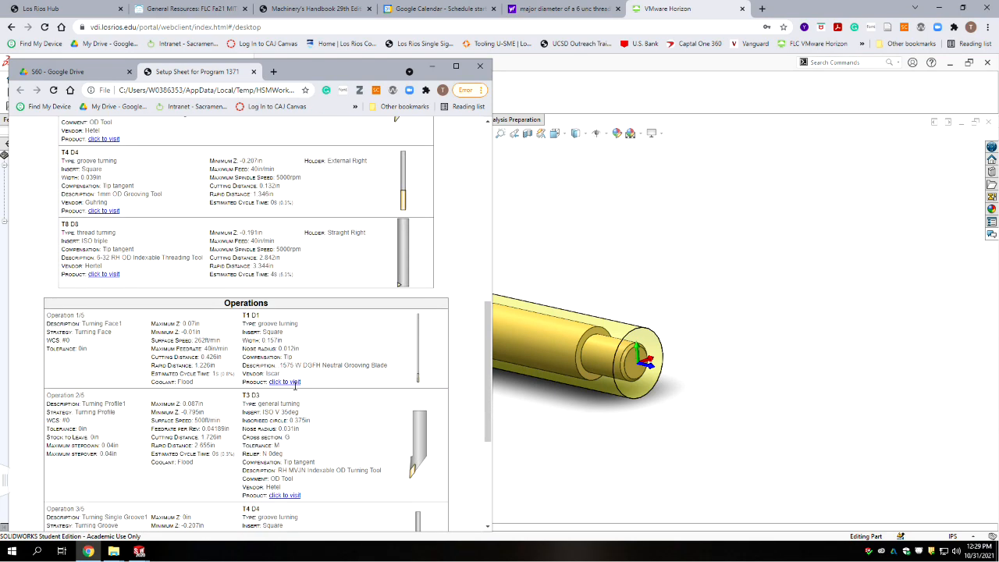
scroll(295, 386, "down", 4)
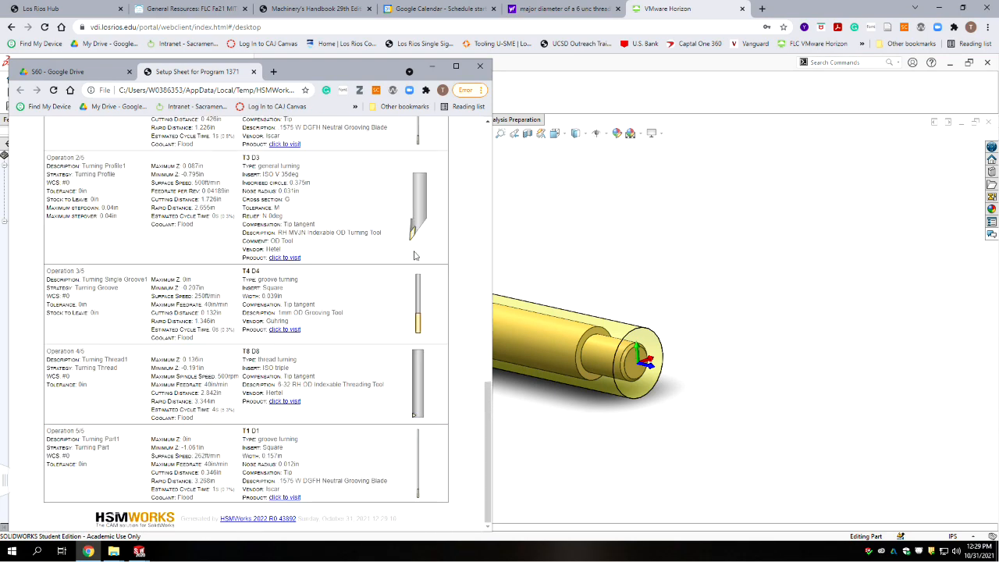
scroll(317, 398, "up", 2)
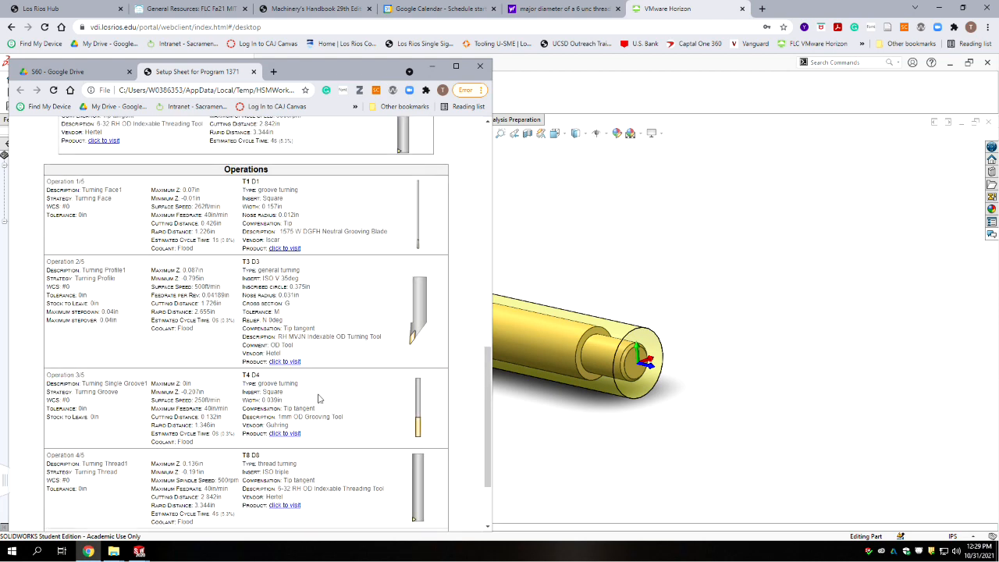
scroll(320, 398, "down", 1)
scroll(323, 395, "down", 1)
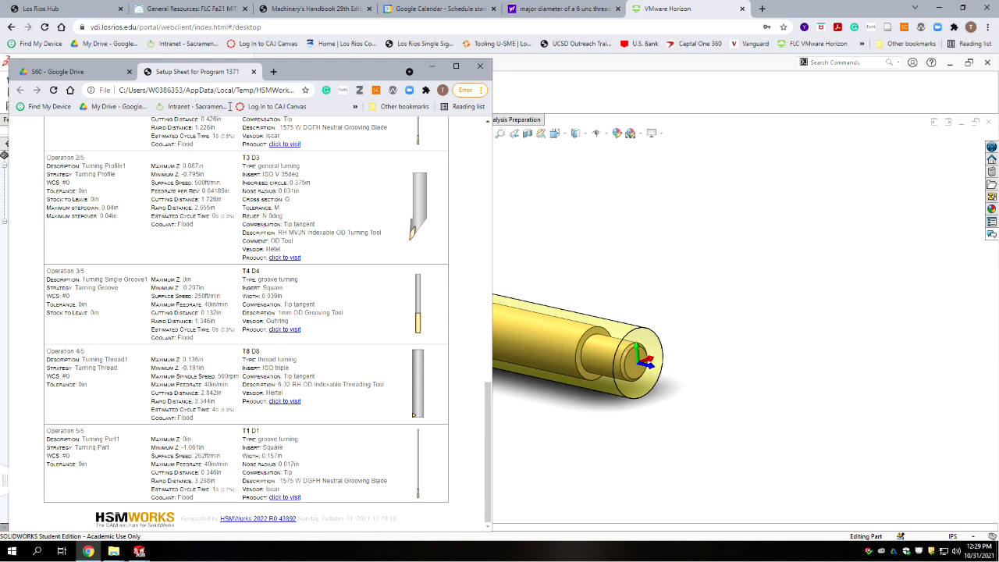
left_click(480, 65)
- Generate the setup sheet for the S60-137 OP2 Lathe job in the S60-137.SLDPRT folder, picturing the whole stock with its origin end in front
left_click(31, 221)
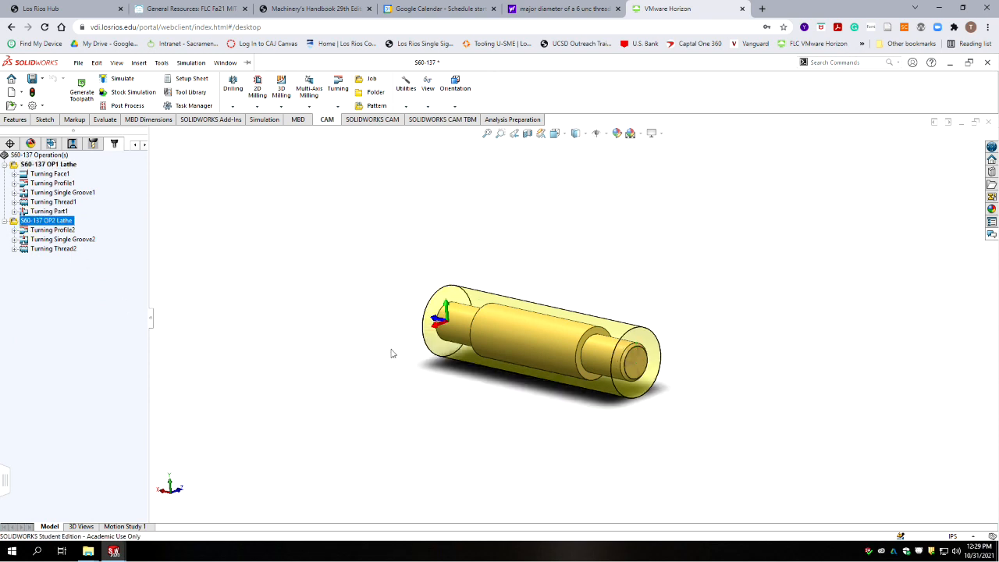
scroll(392, 354, "up", 10)
left_click(599, 390)
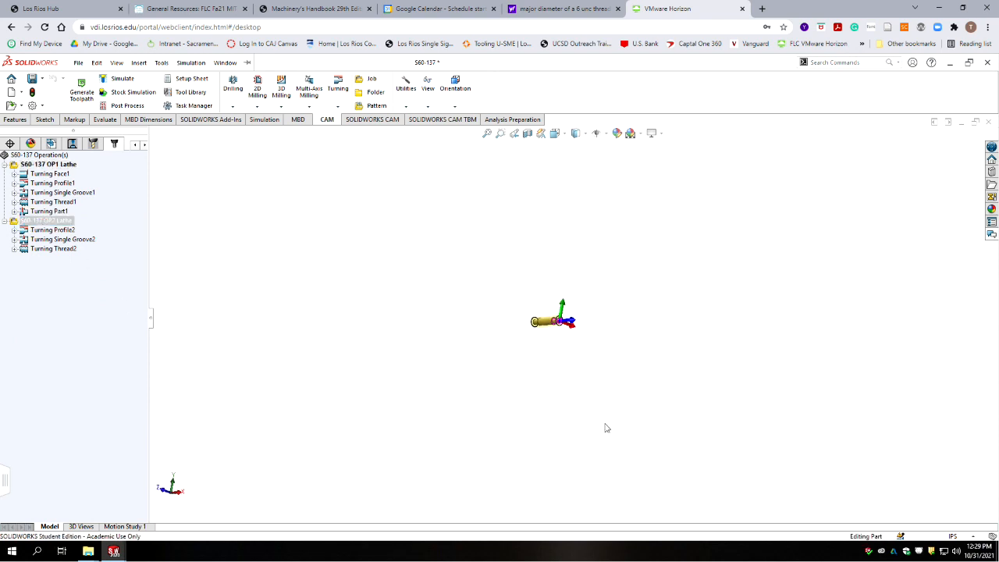
scroll(539, 332, "down", 3)
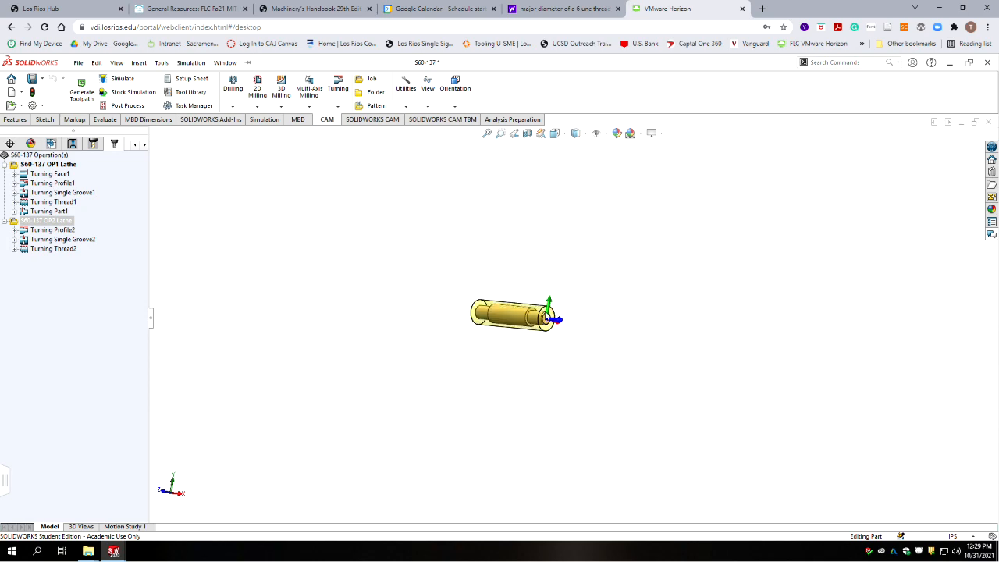
scroll(539, 311, "down", 8)
middle_click_drag(550, 372, 520, 379)
scroll(508, 357, "up", 3)
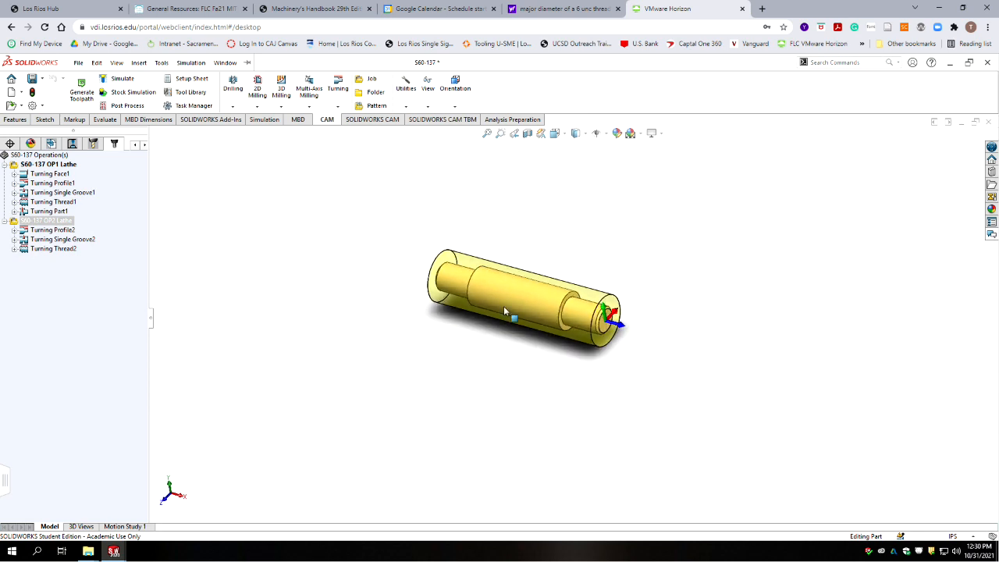
scroll(531, 249, "down", 4)
scroll(559, 234, "down", 2)
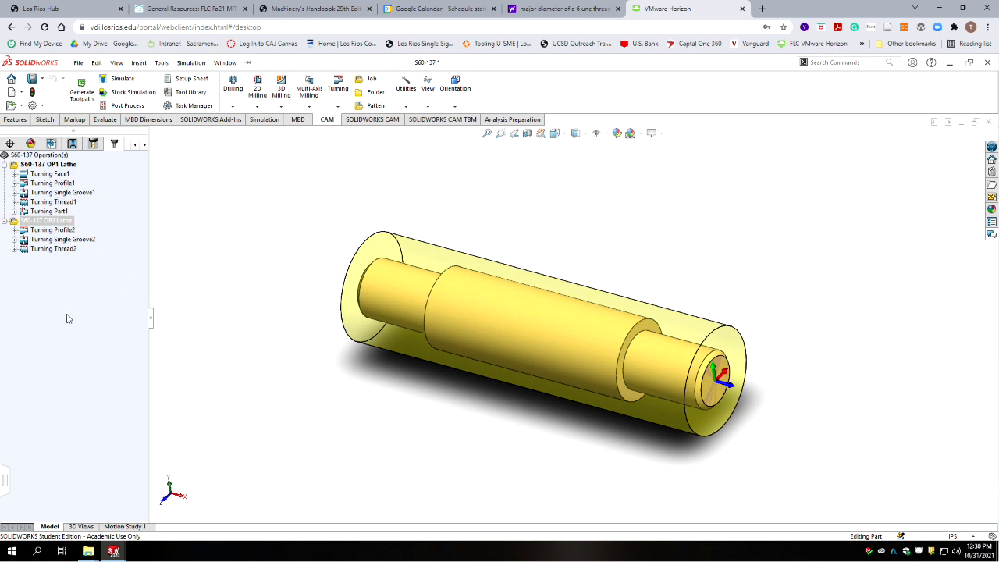
left_click(191, 79)
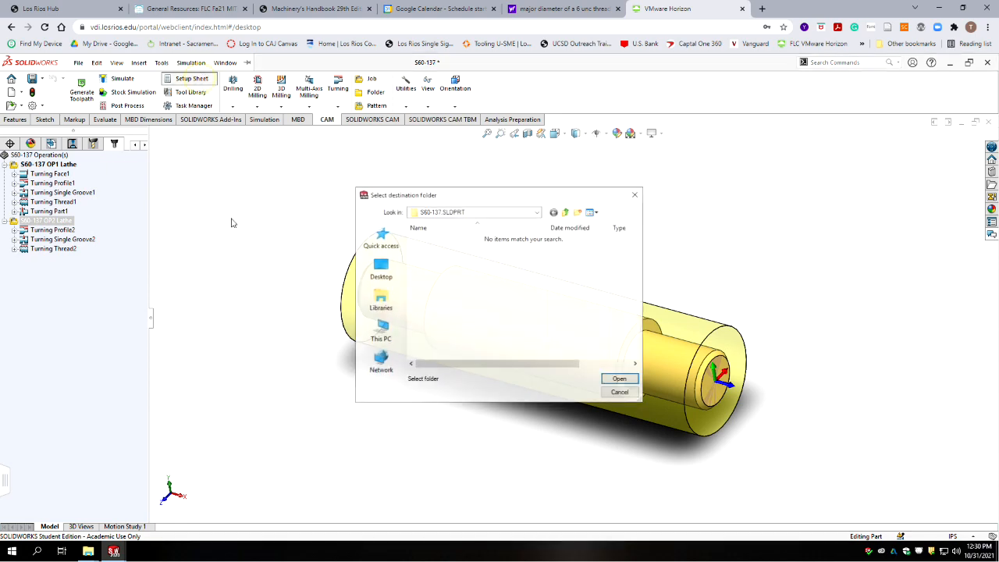
left_click(620, 379)
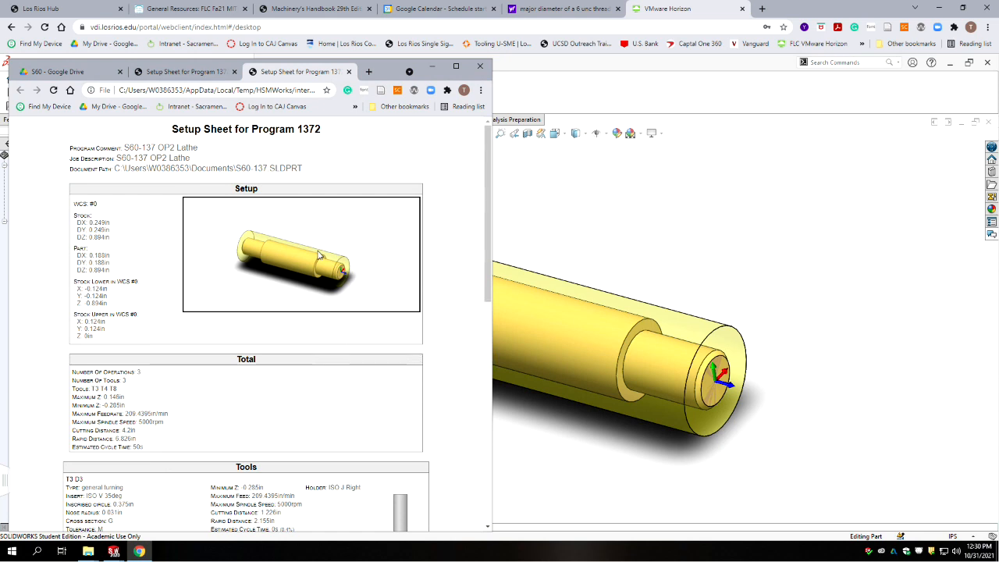
- Review the program number, operations and tools on the Program 1372 setup sheet, and return to its beginning
left_click_drag(299, 129, 322, 133)
left_click_drag(488, 163, 493, 355)
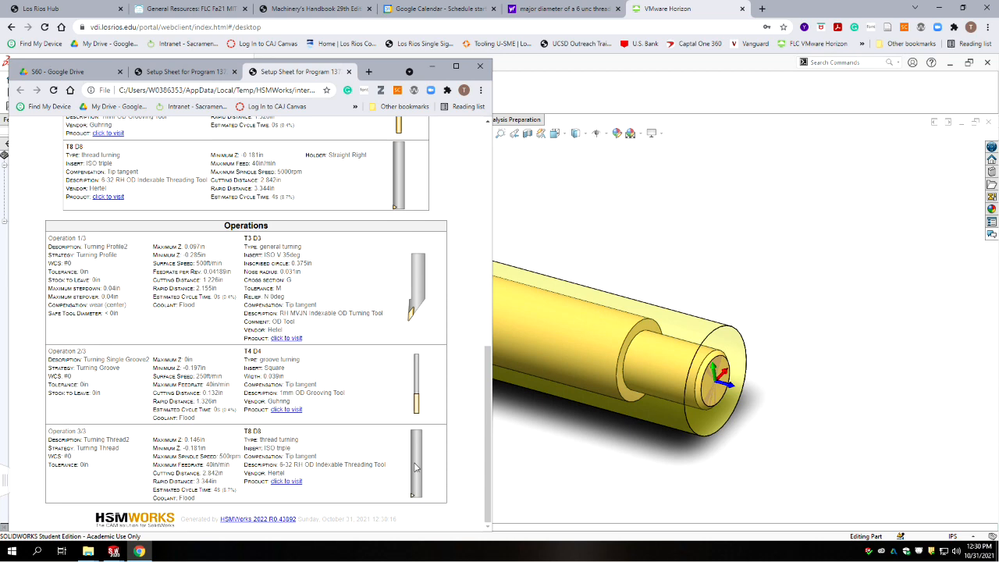
left_click_drag(487, 363, 488, 274)
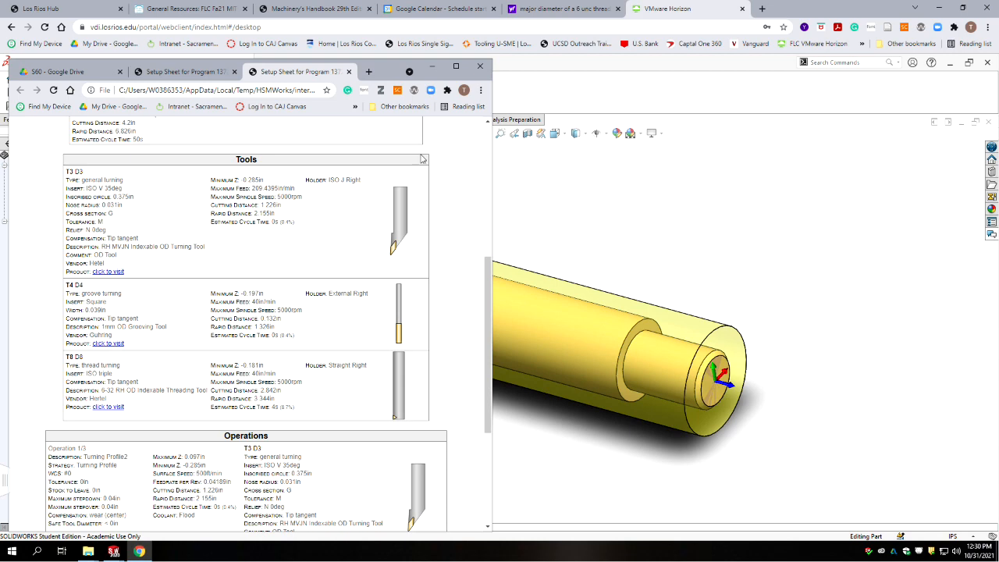
left_click_drag(488, 346, 488, 211)
left_click(448, 148)
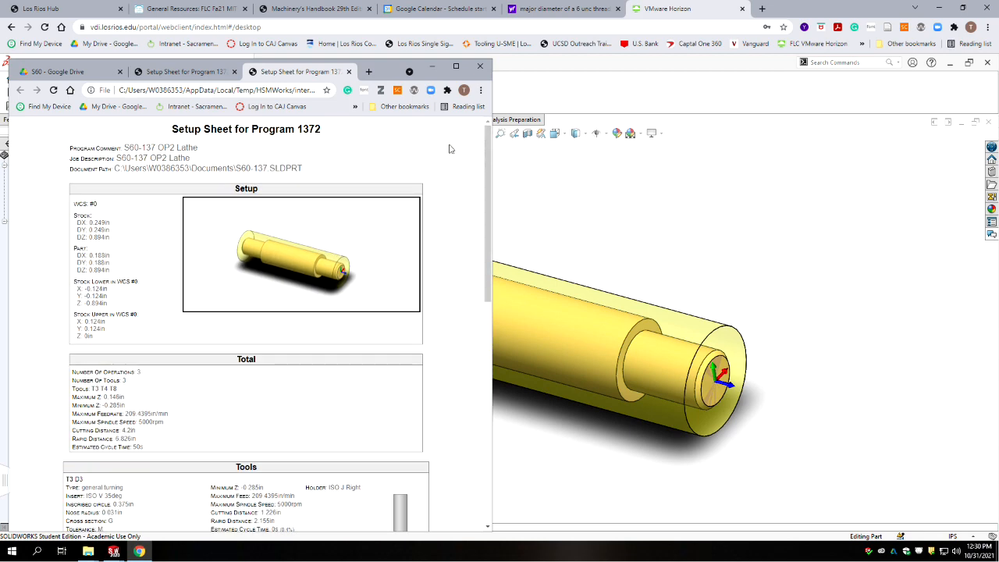
- Check the print settings for the Program 1372 setup sheet, cancel printing, and minimize the browser window
right_click(360, 143)
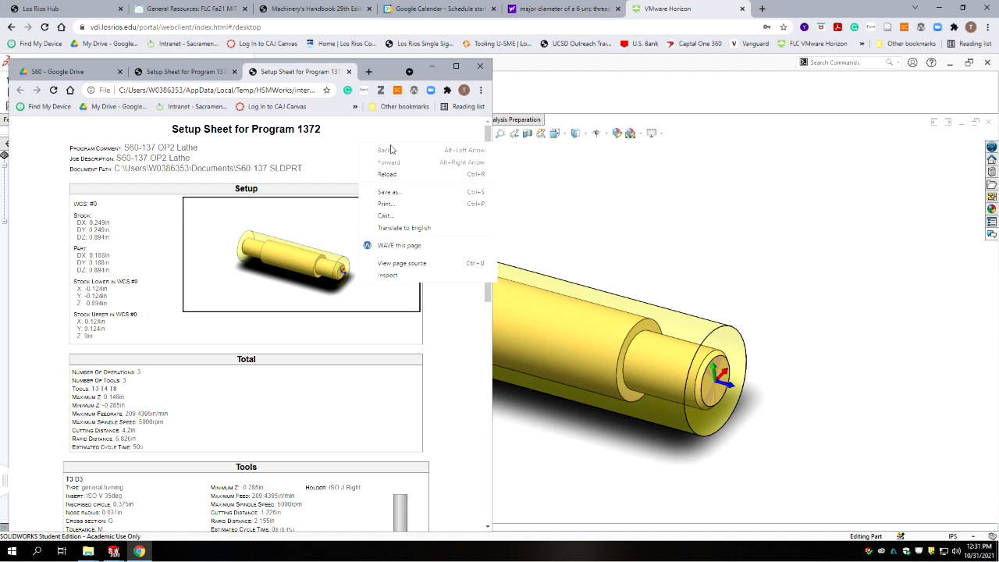
left_click(385, 204)
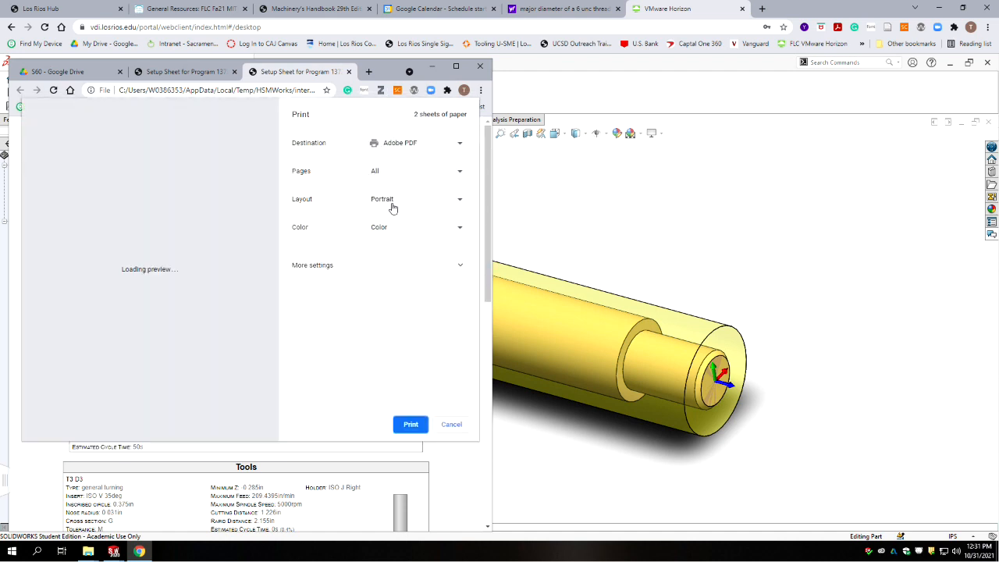
left_click(466, 428)
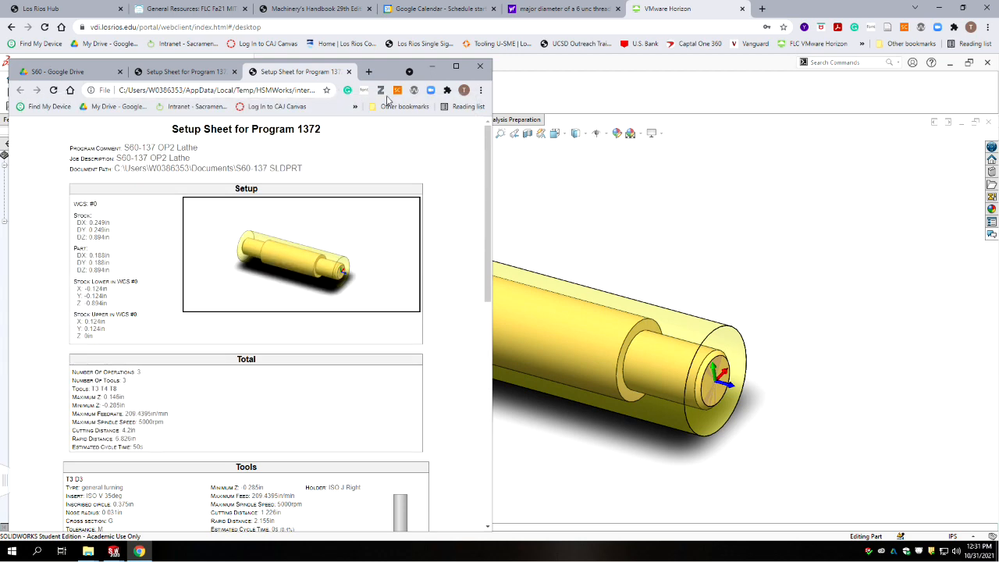
left_click(437, 66)
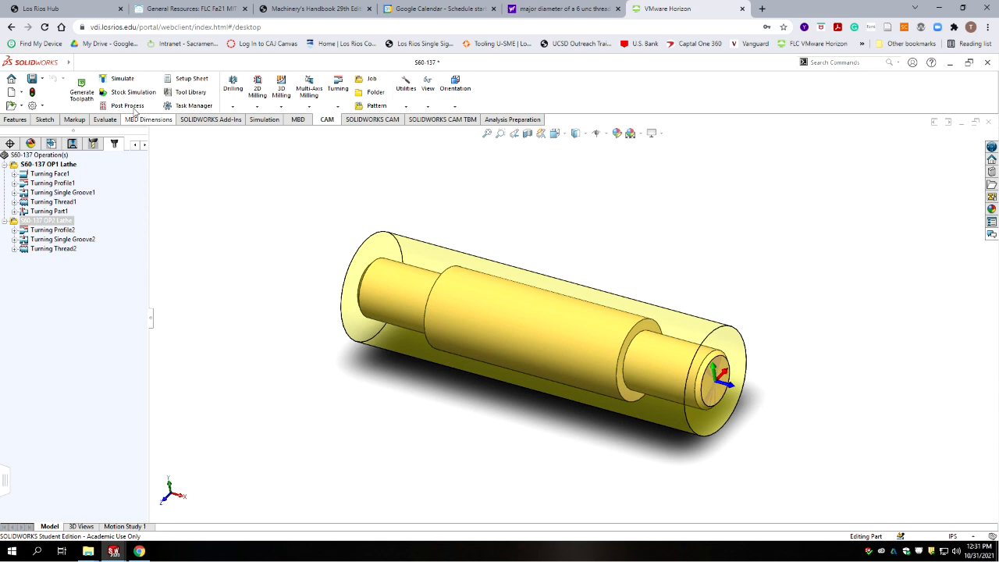
- Post process the S60-137 OP1 Lathe job with the FANUC Turning post from the Turning category and save the NC file as 1371
left_click(61, 166)
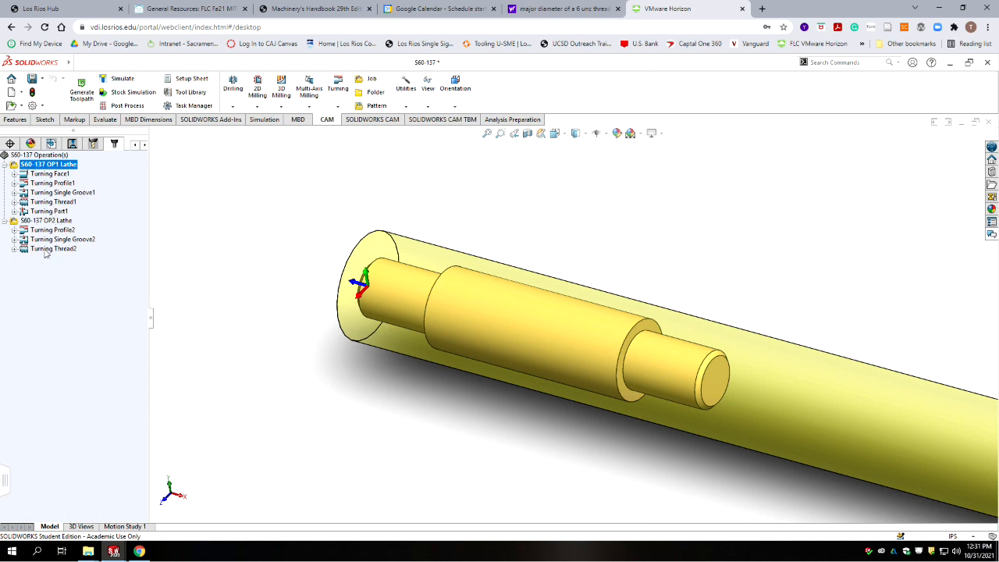
left_click(127, 105)
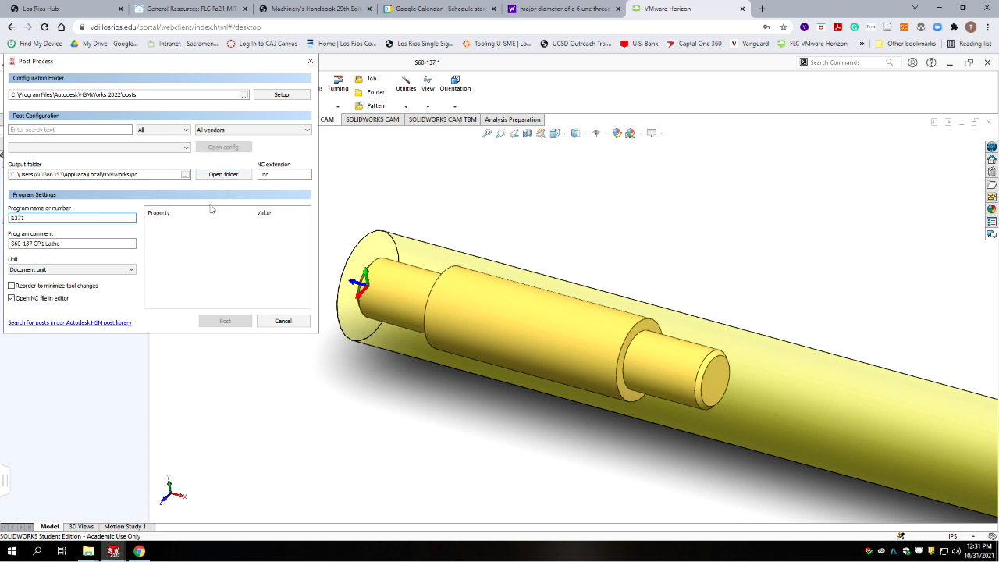
left_click(168, 131)
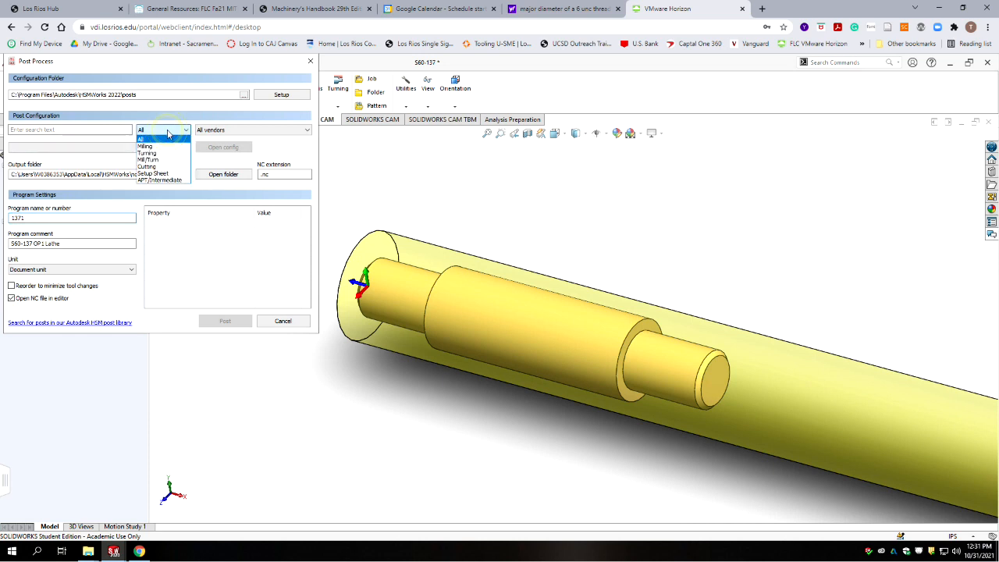
left_click(148, 153)
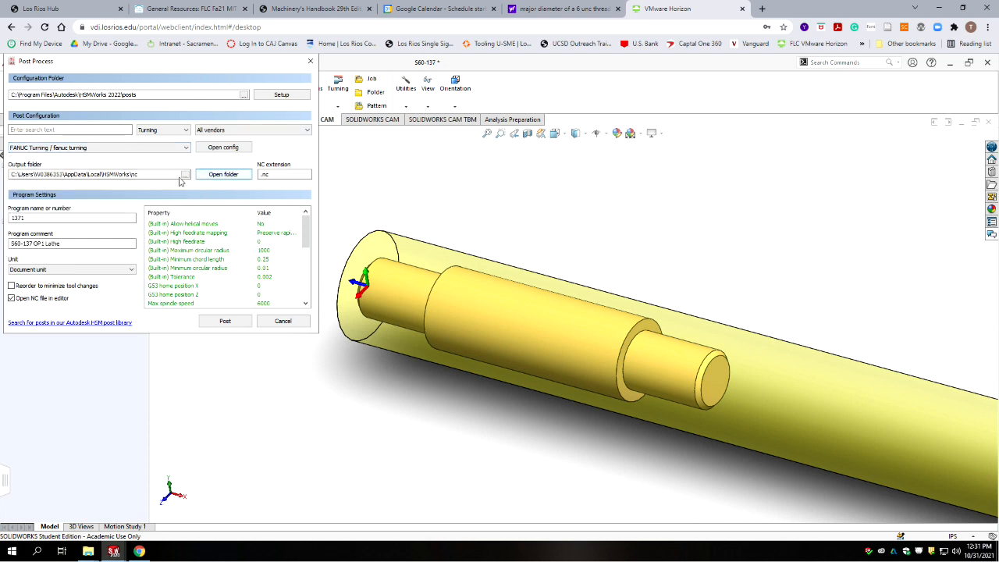
left_click(234, 323)
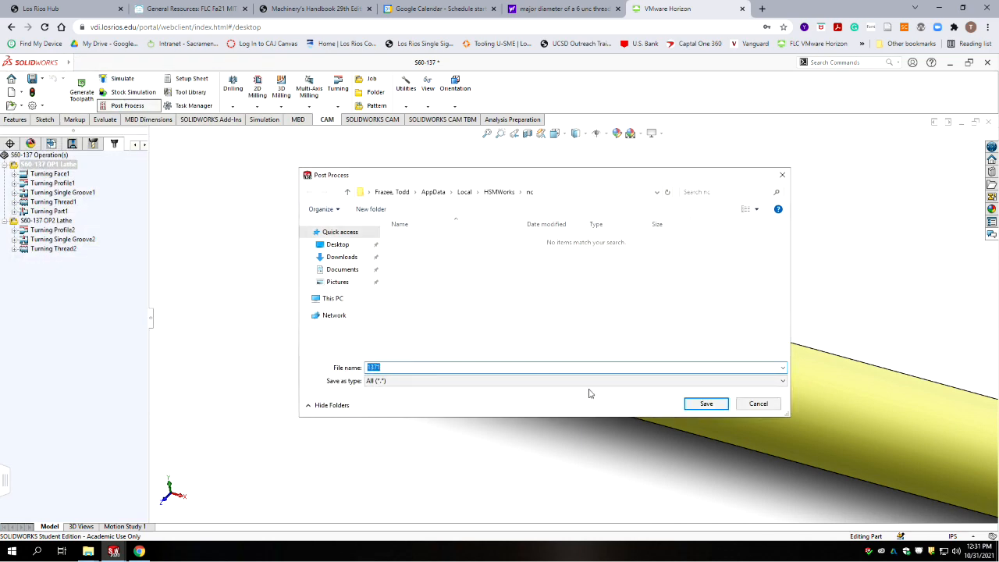
left_click(706, 404)
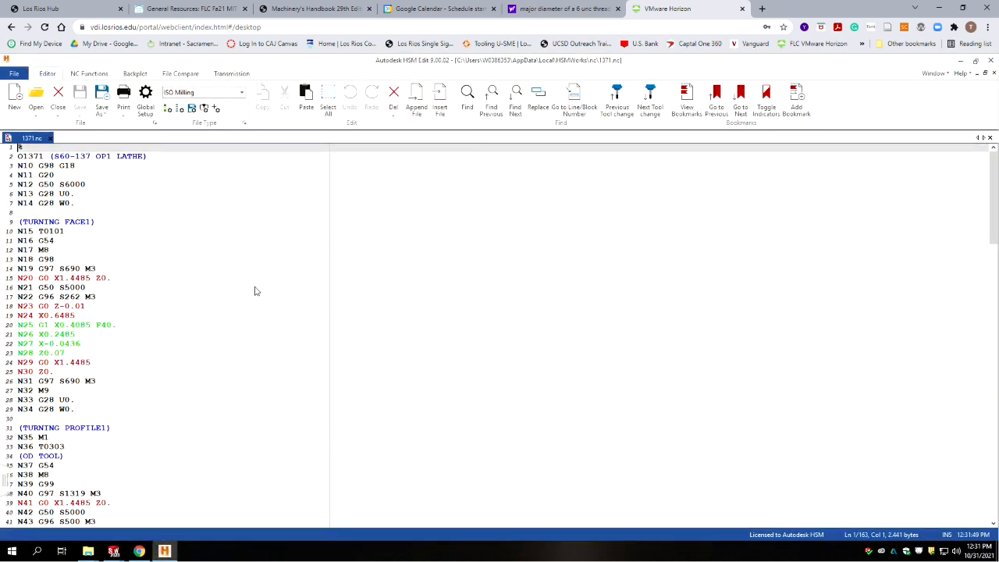
- Look through the NC code of program 1371, close the file, and exit the NC editor
scroll(97, 302, "down", 10)
left_click(990, 138)
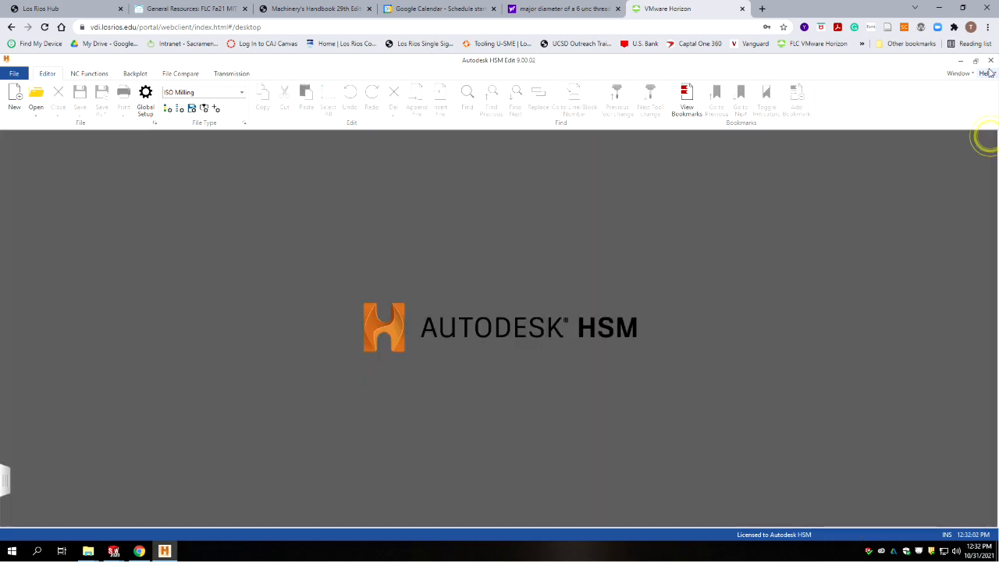
left_click(991, 60)
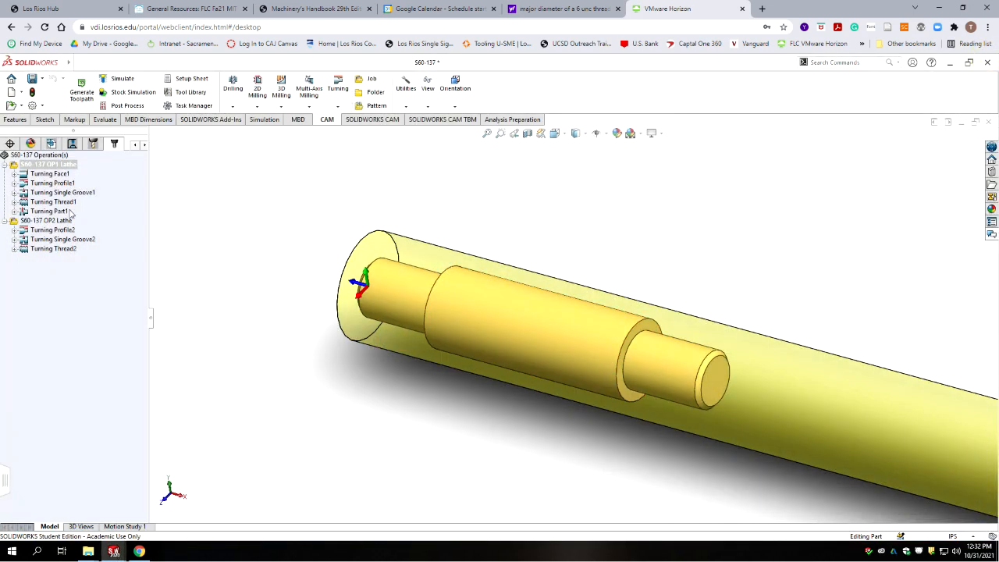